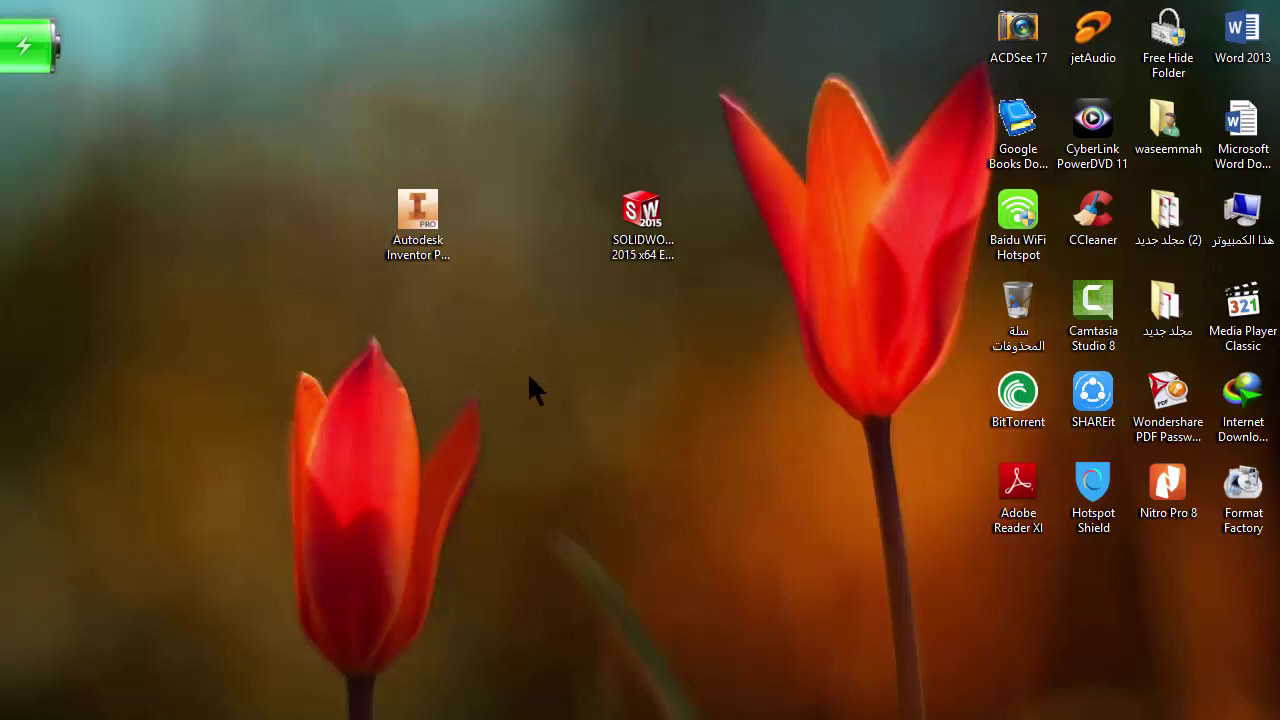
left_click(436, 235)
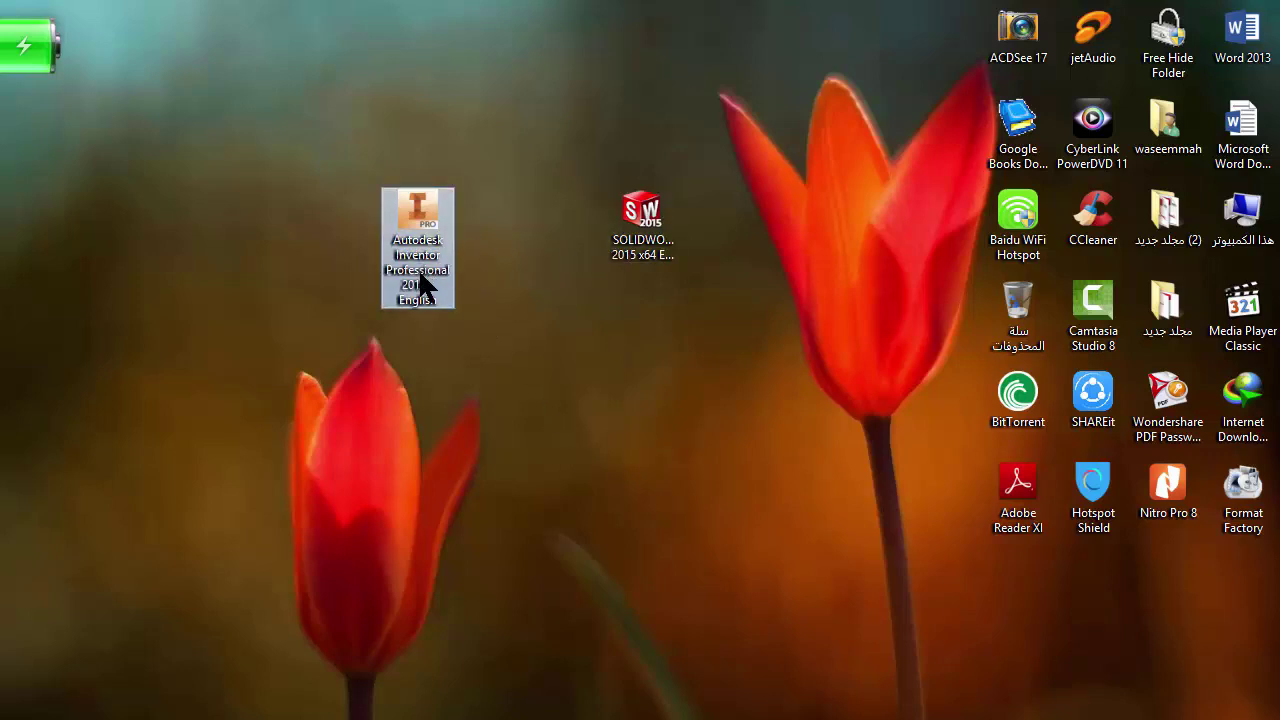
left_click_drag(429, 214, 578, 475)
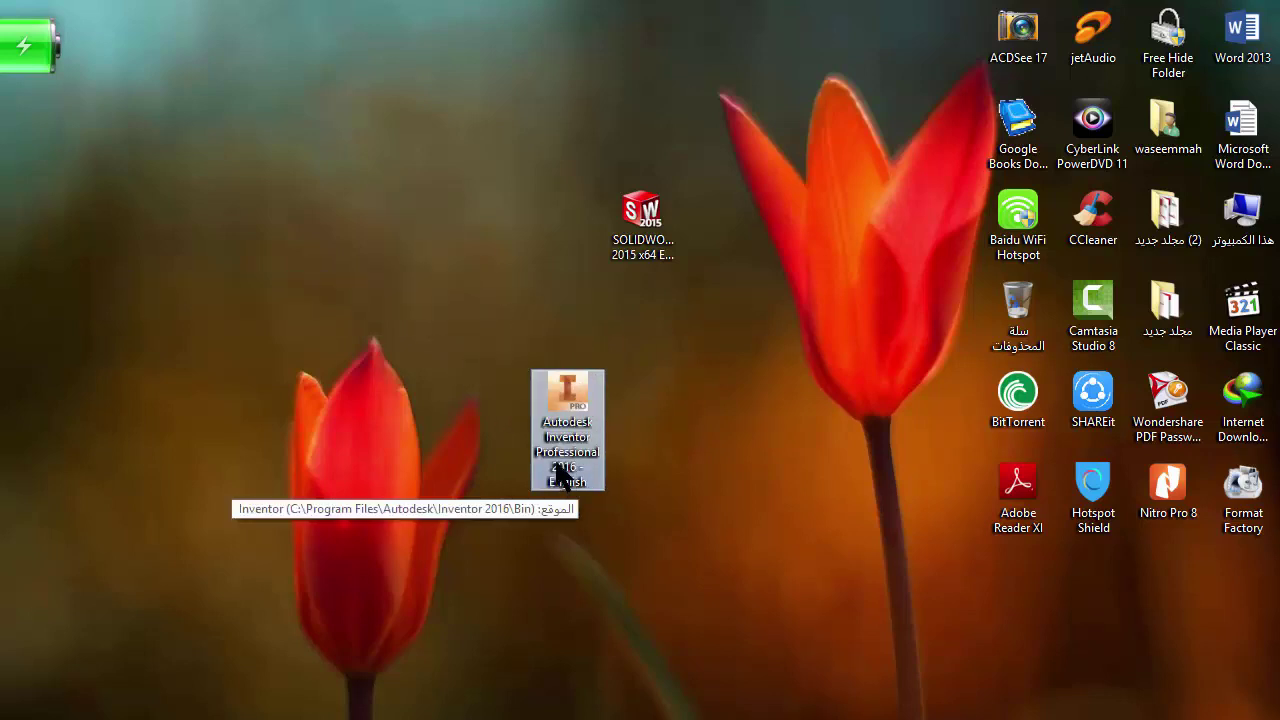
left_click_drag(563, 420, 458, 266)
left_click(483, 262)
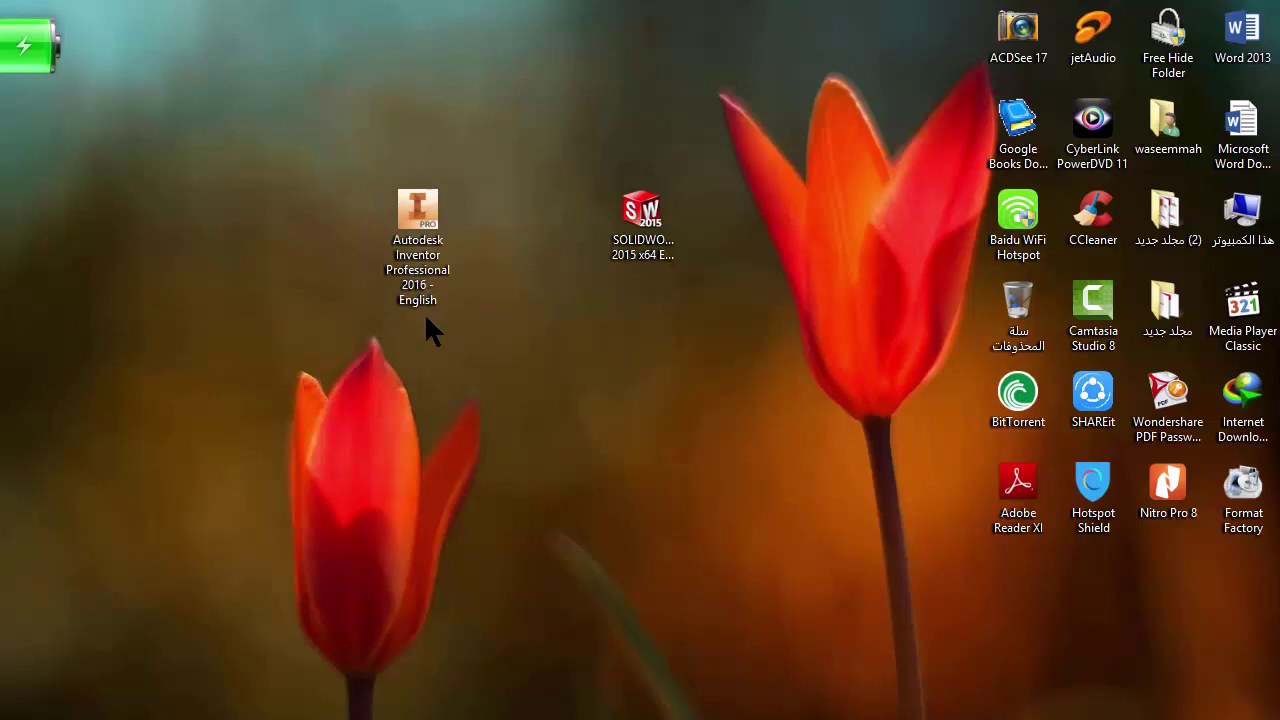
Launch Autodesk Inventor Professional 2016 and bring up the Create New File dialog in place of the My Home window.
left_click(418, 259)
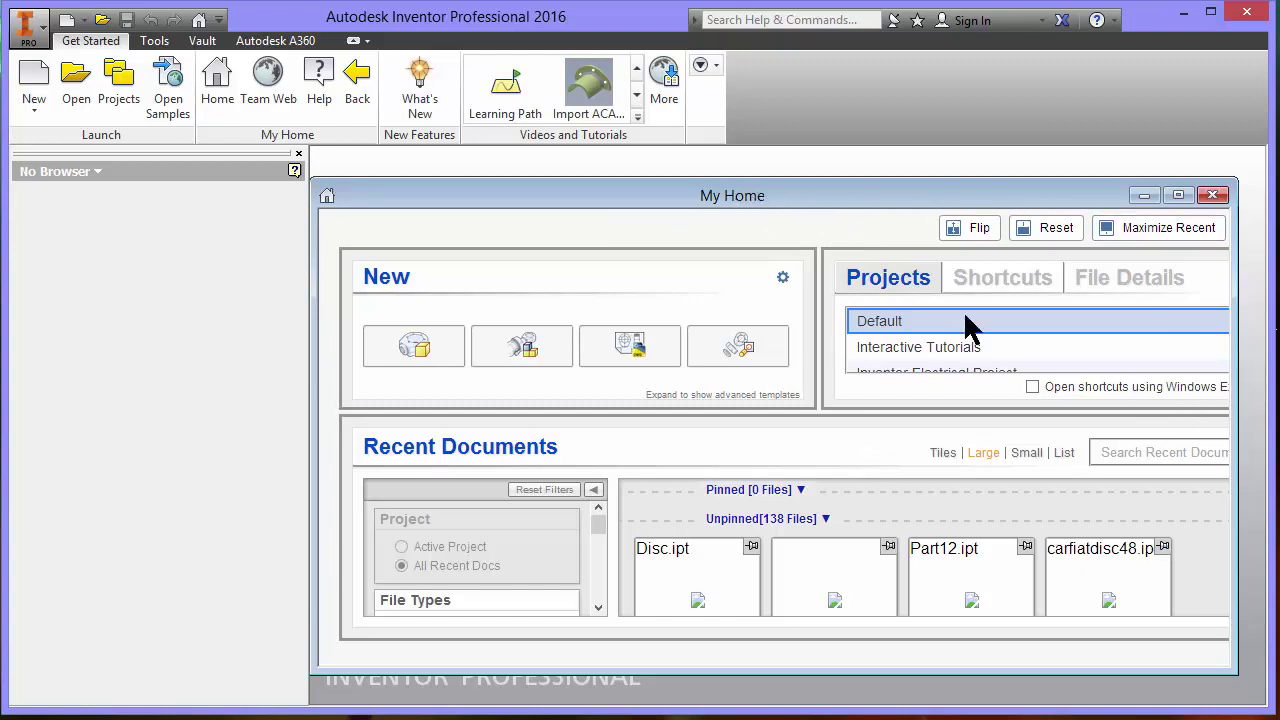
left_click(1212, 195)
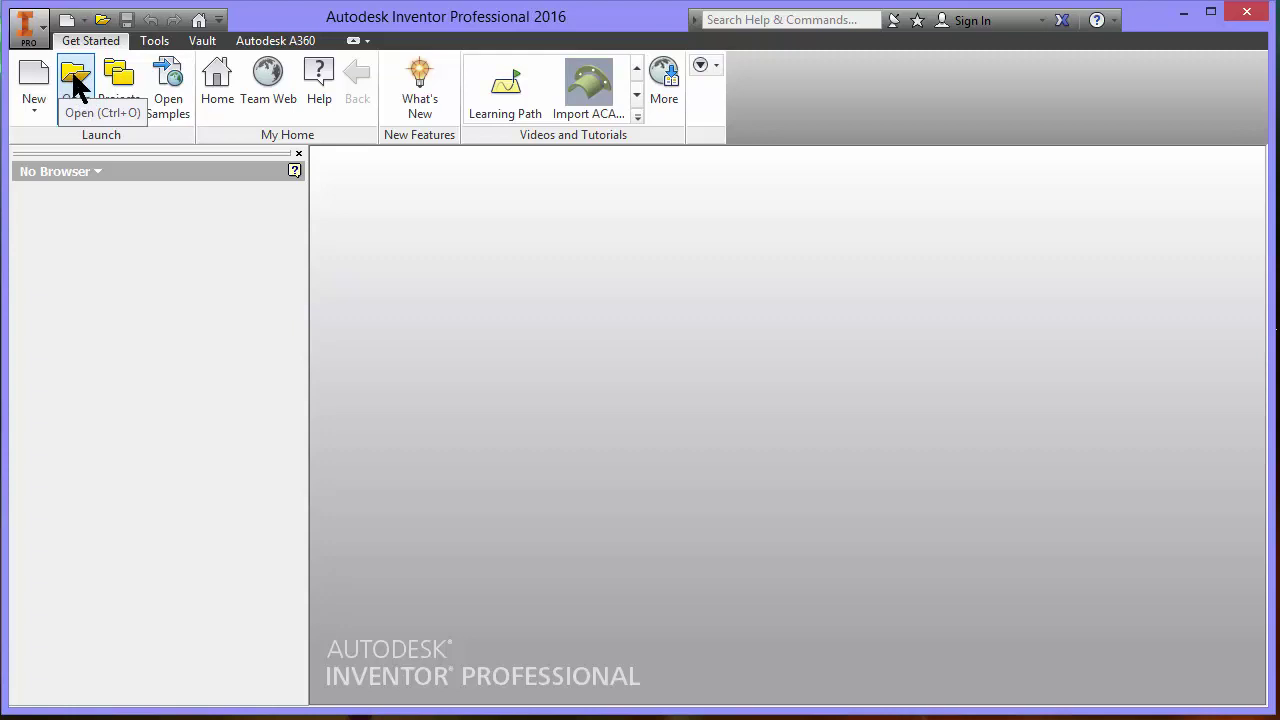
left_click(40, 72)
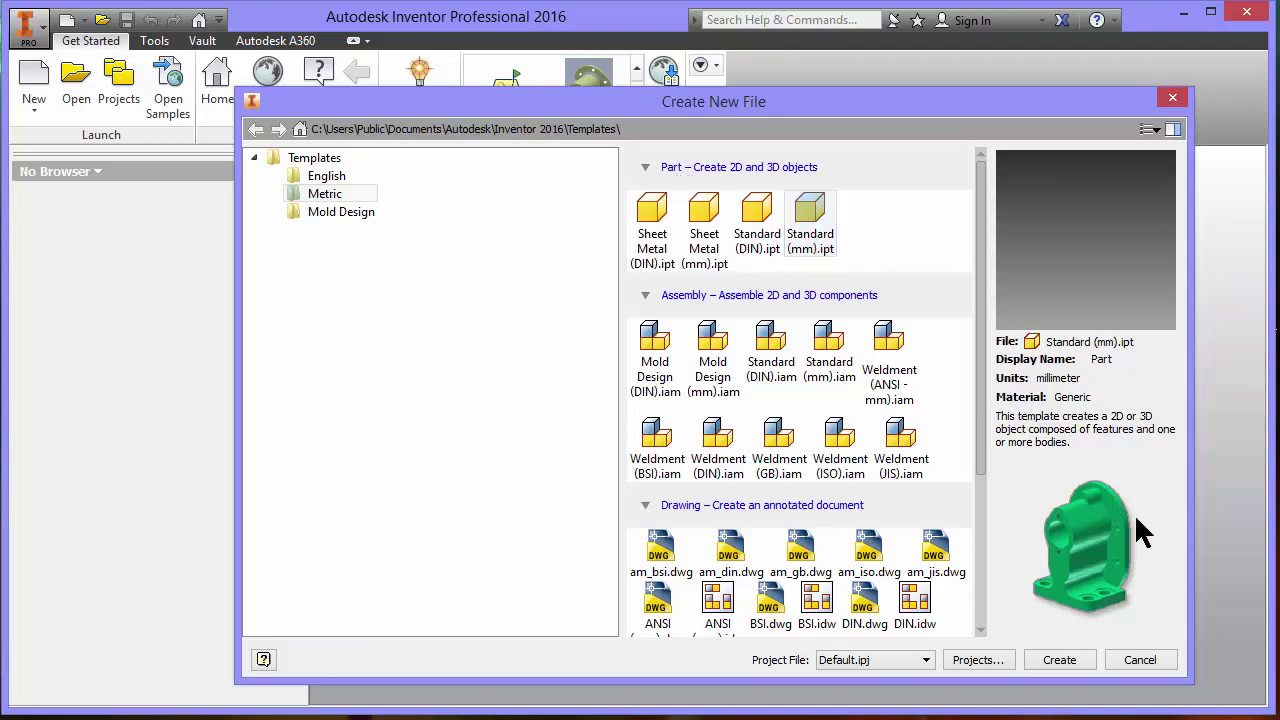
Compare the descriptions and previews of the Standard (mm).ipt and Sheet Metal (mm).ipt part templates.
left_click(768, 238)
left_click(812, 240)
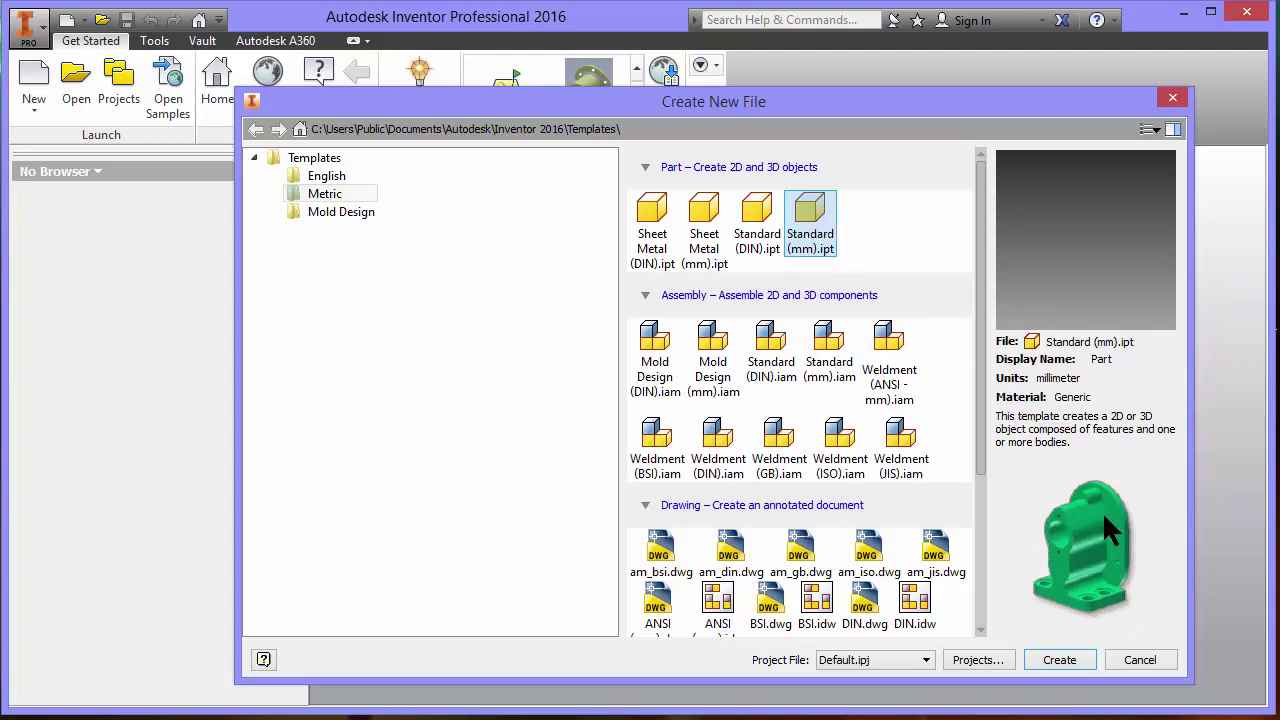
left_click(707, 242)
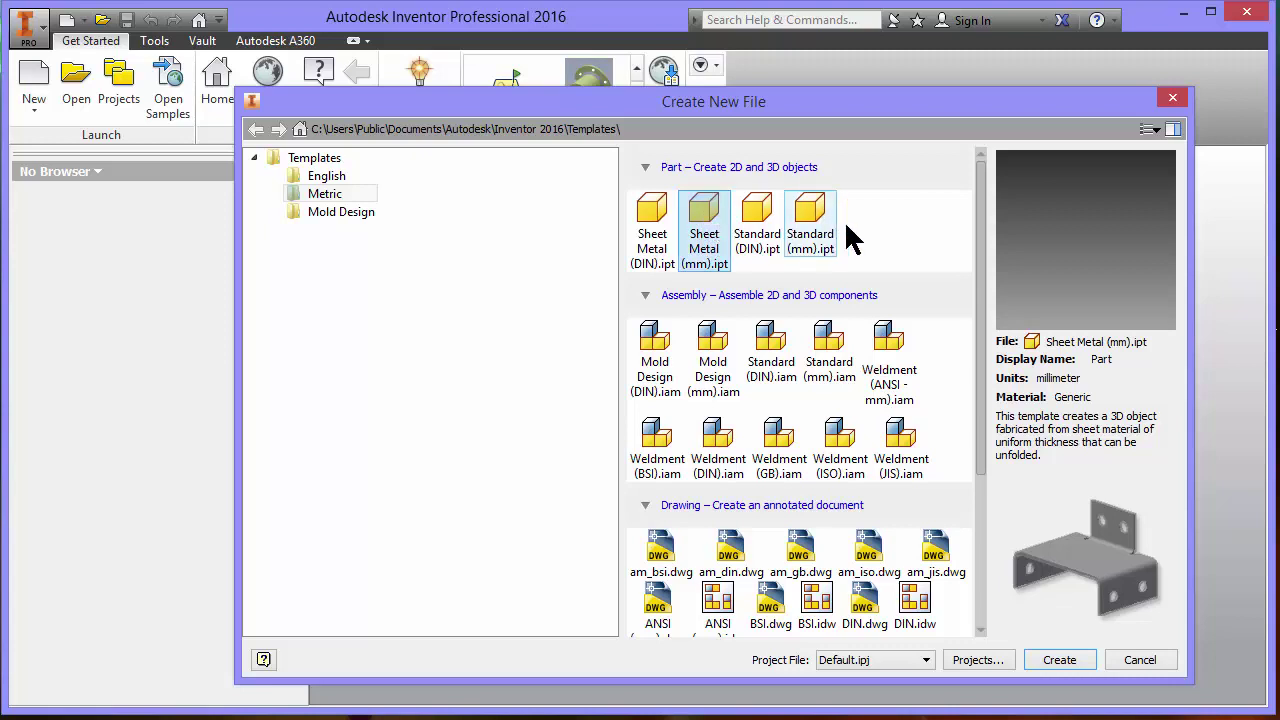
left_click(812, 228)
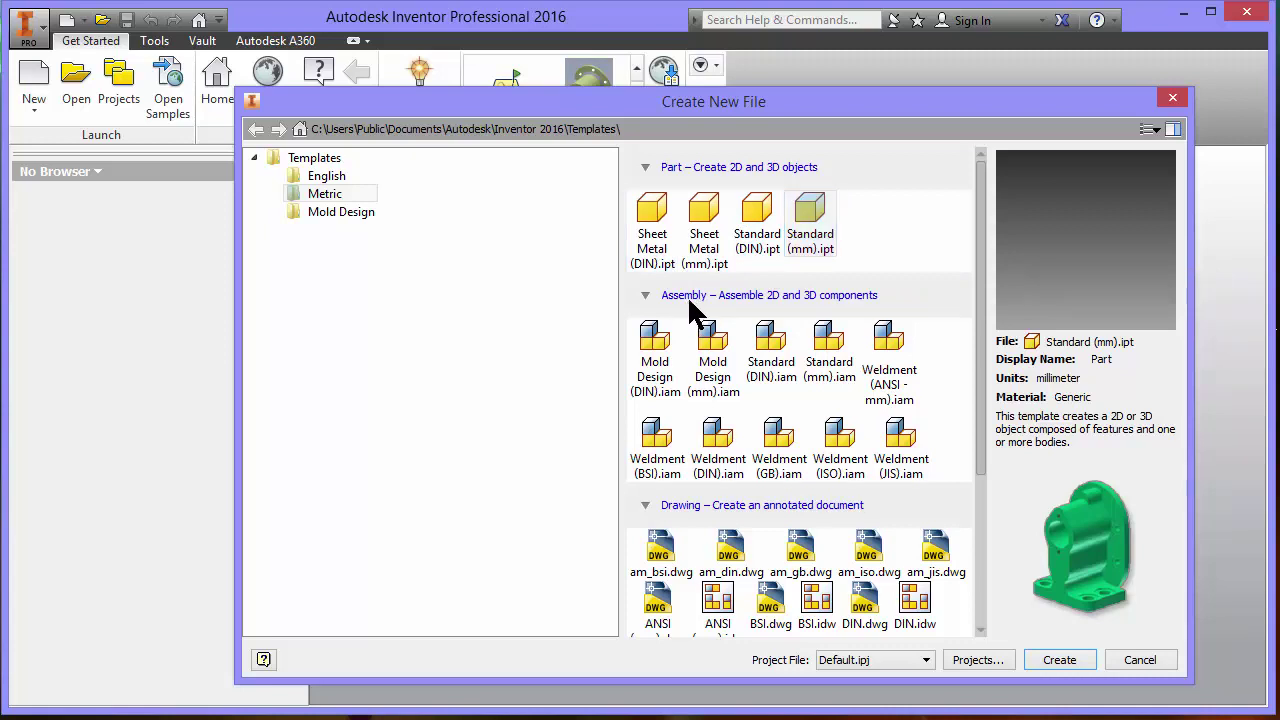
Examine the metric assembly templates: Standard (mm).iam, Standard (DIN).iam, Mold Design (mm).iam and Weldment (GB).iam.
left_click(834, 365)
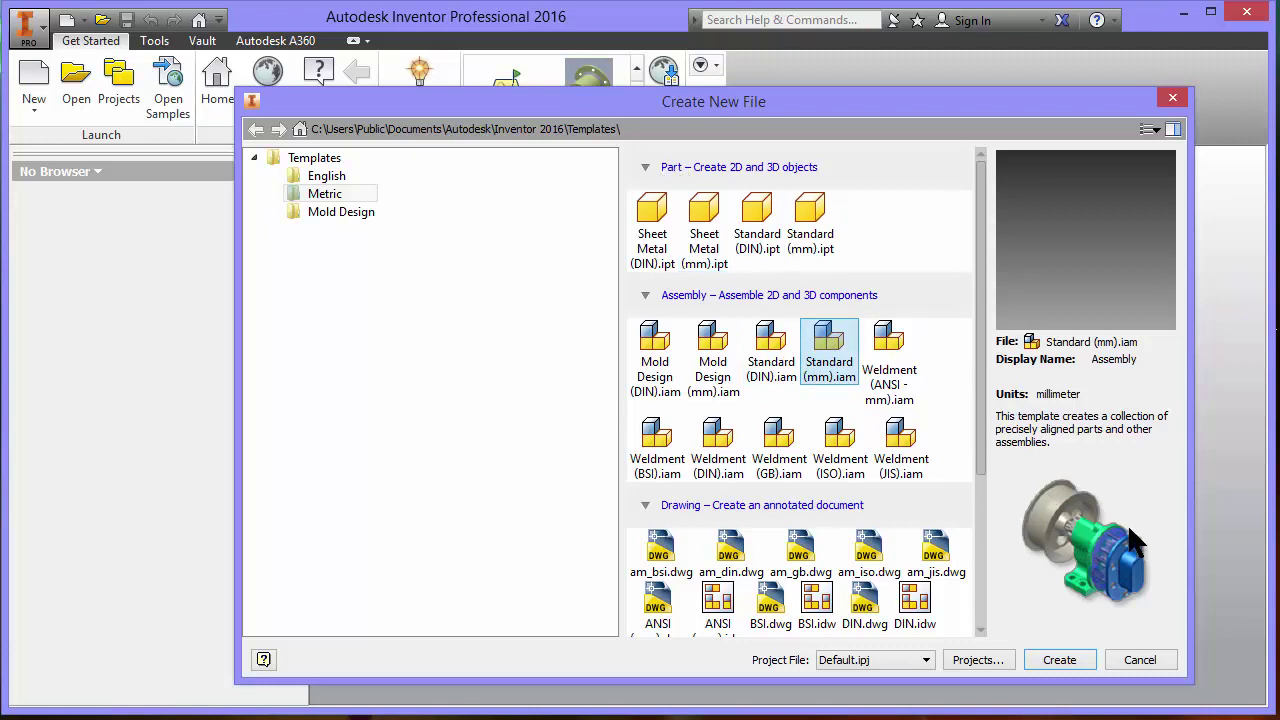
left_click(770, 356)
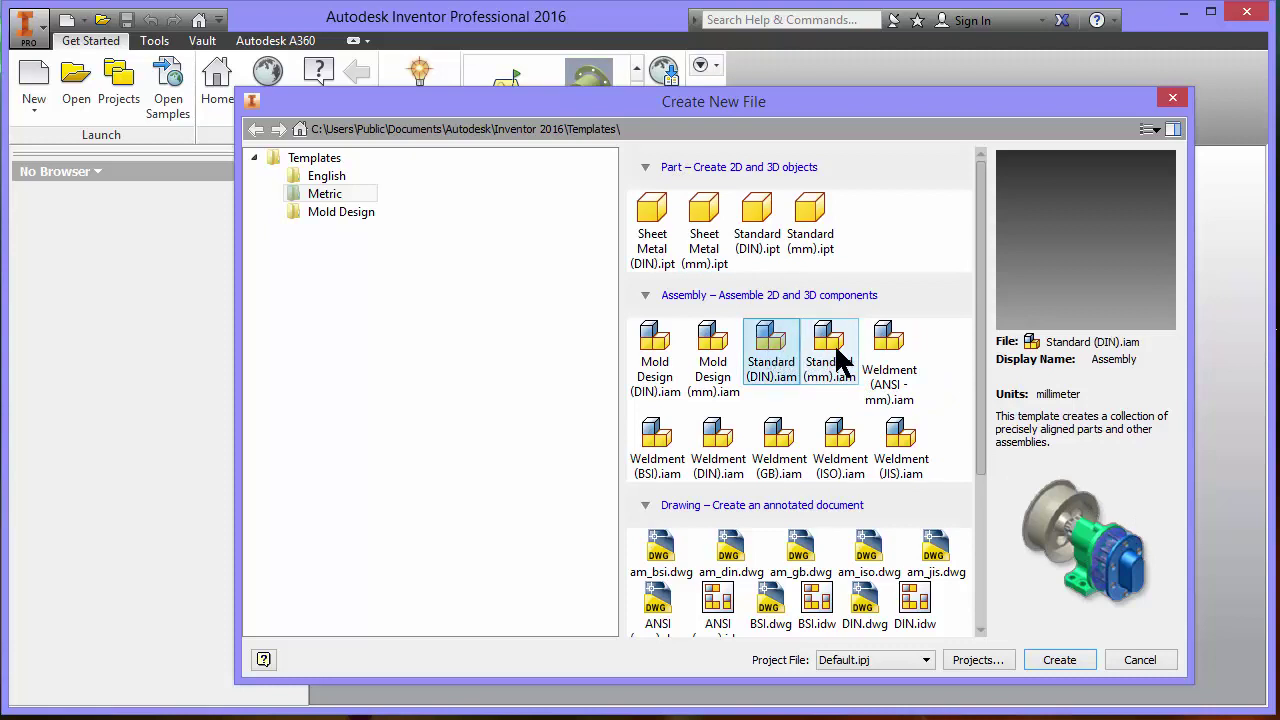
left_click(835, 351)
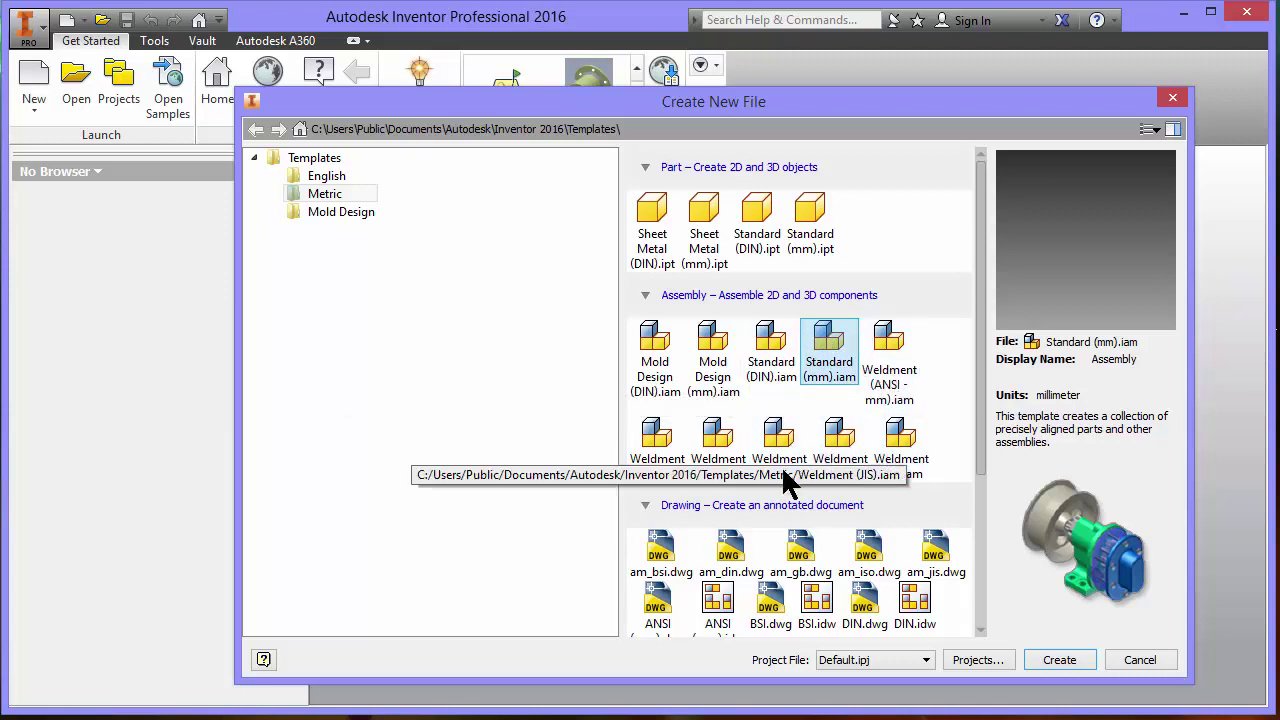
left_click(716, 358)
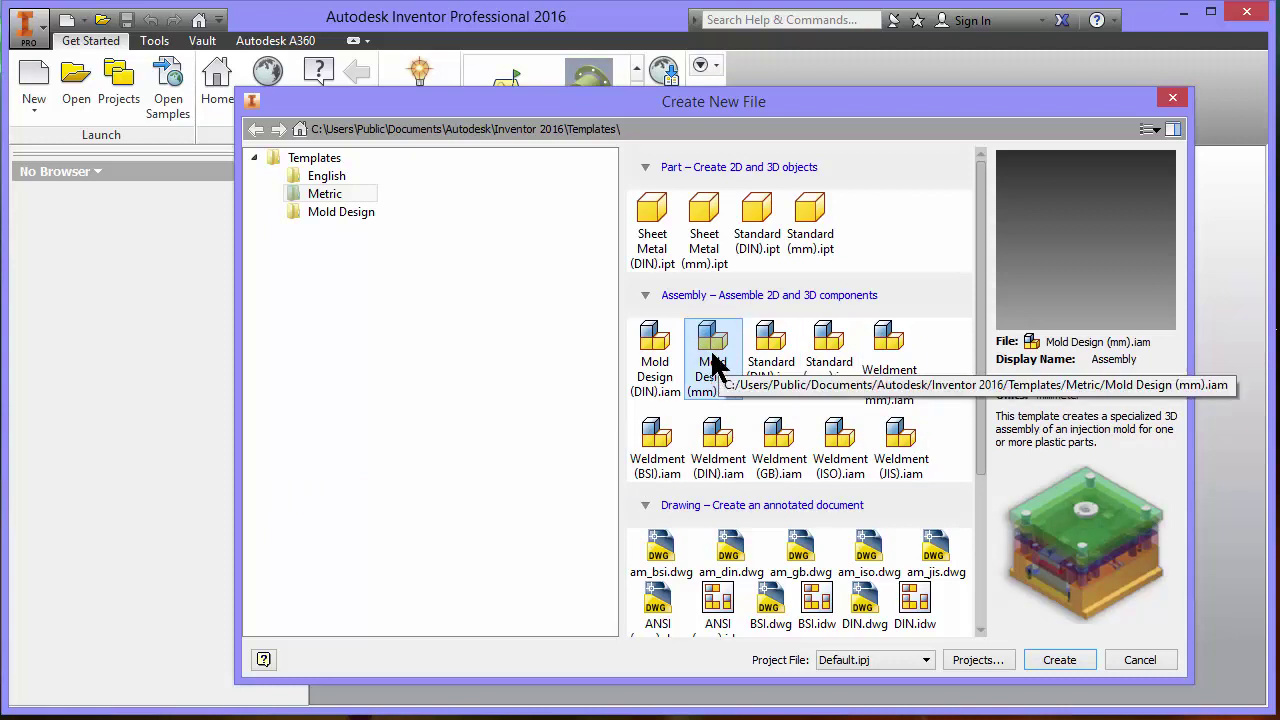
left_click(778, 455)
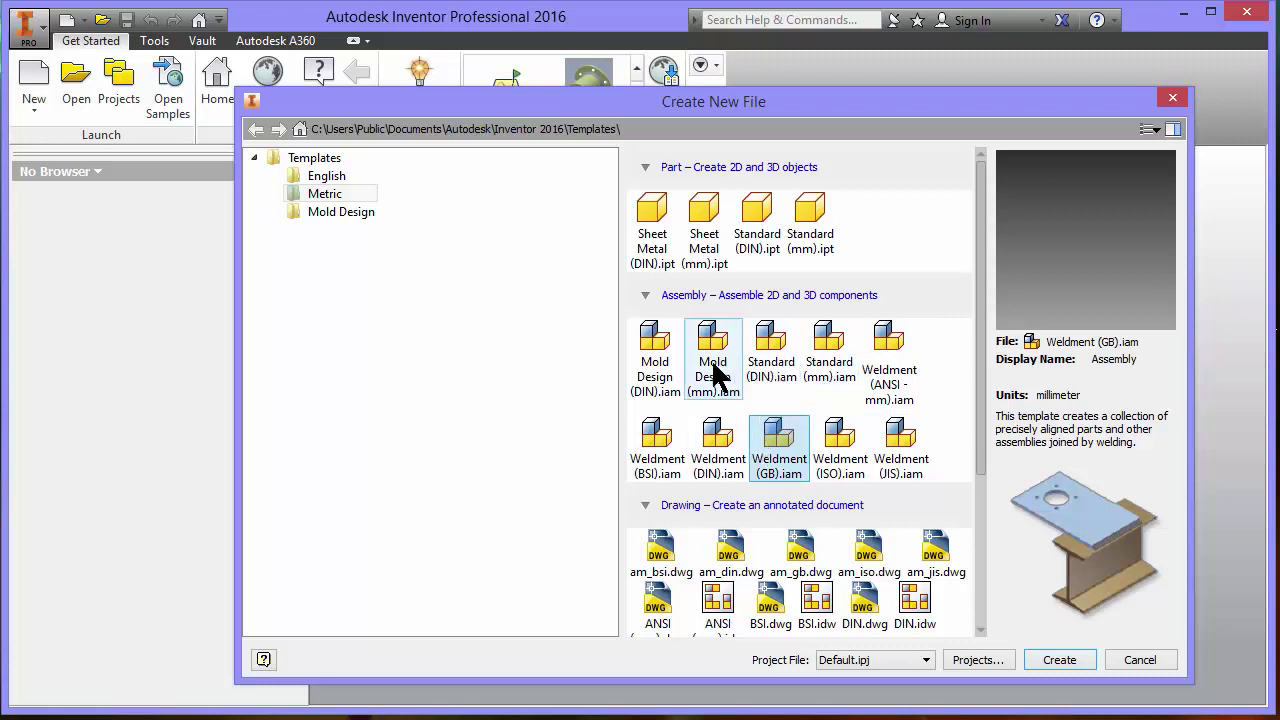
scroll(730, 430, "down", 2)
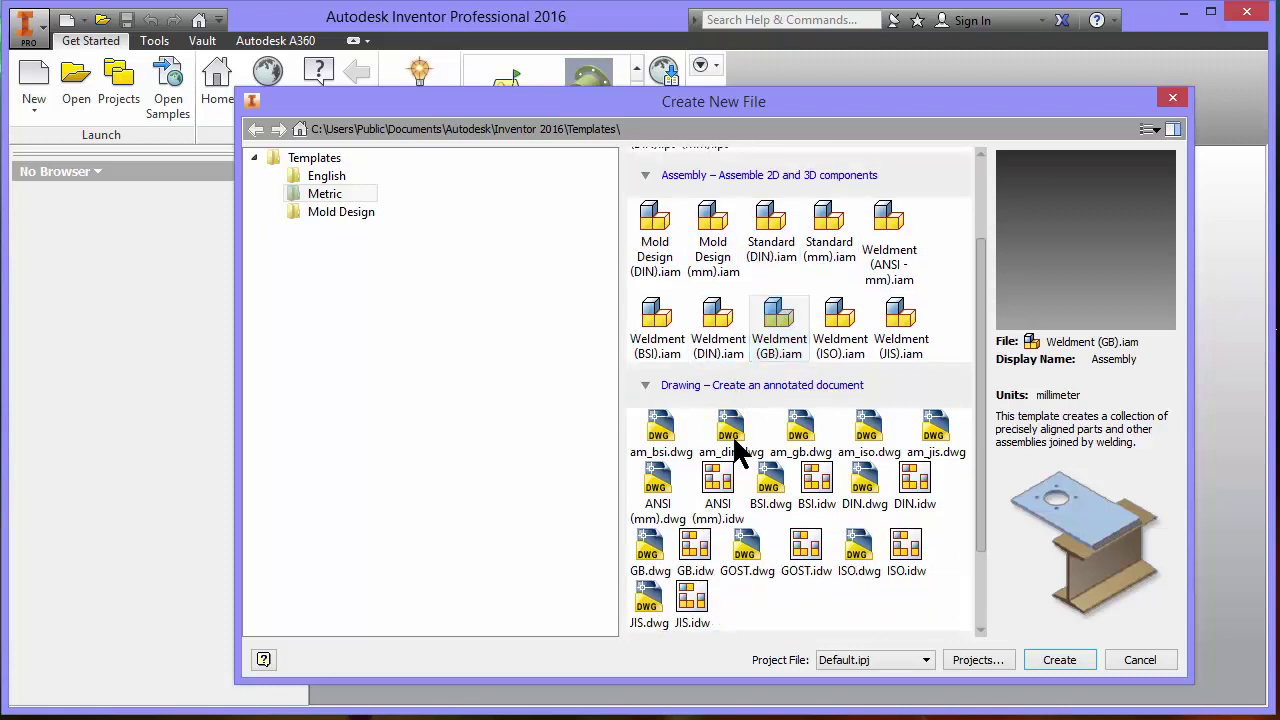
scroll(730, 437, "up", 1)
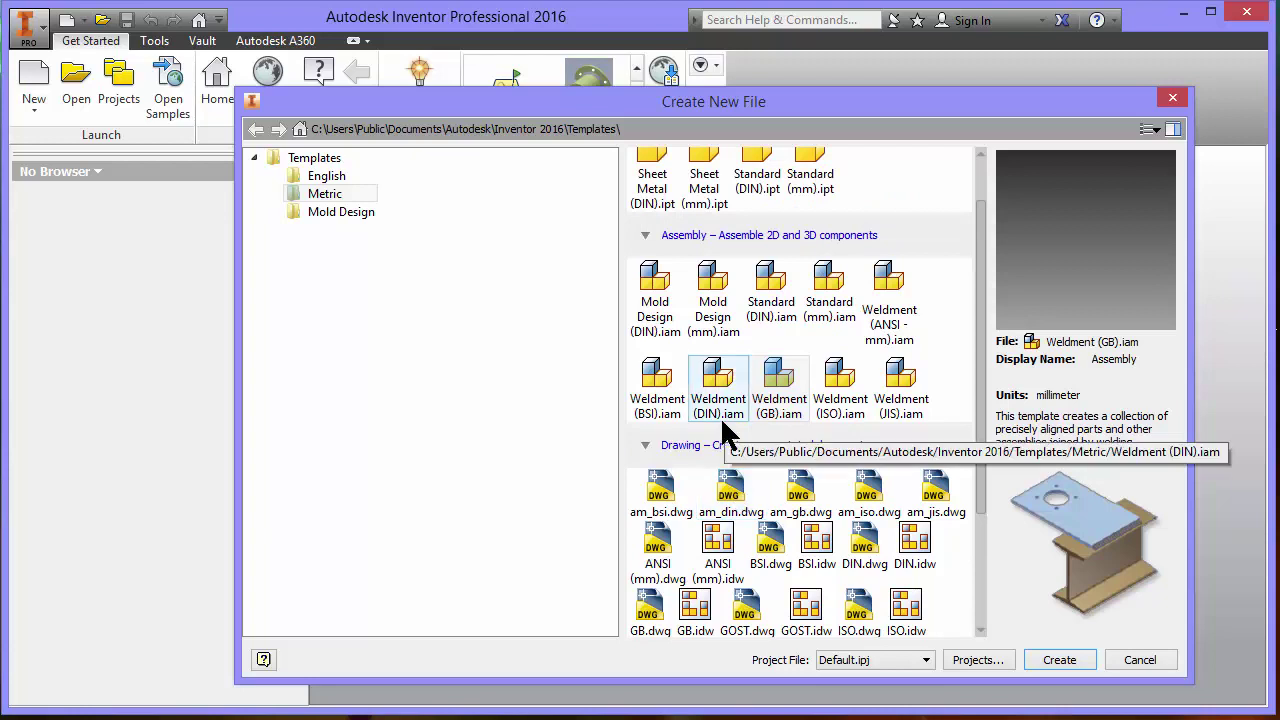
scroll(730, 432, "up", 1)
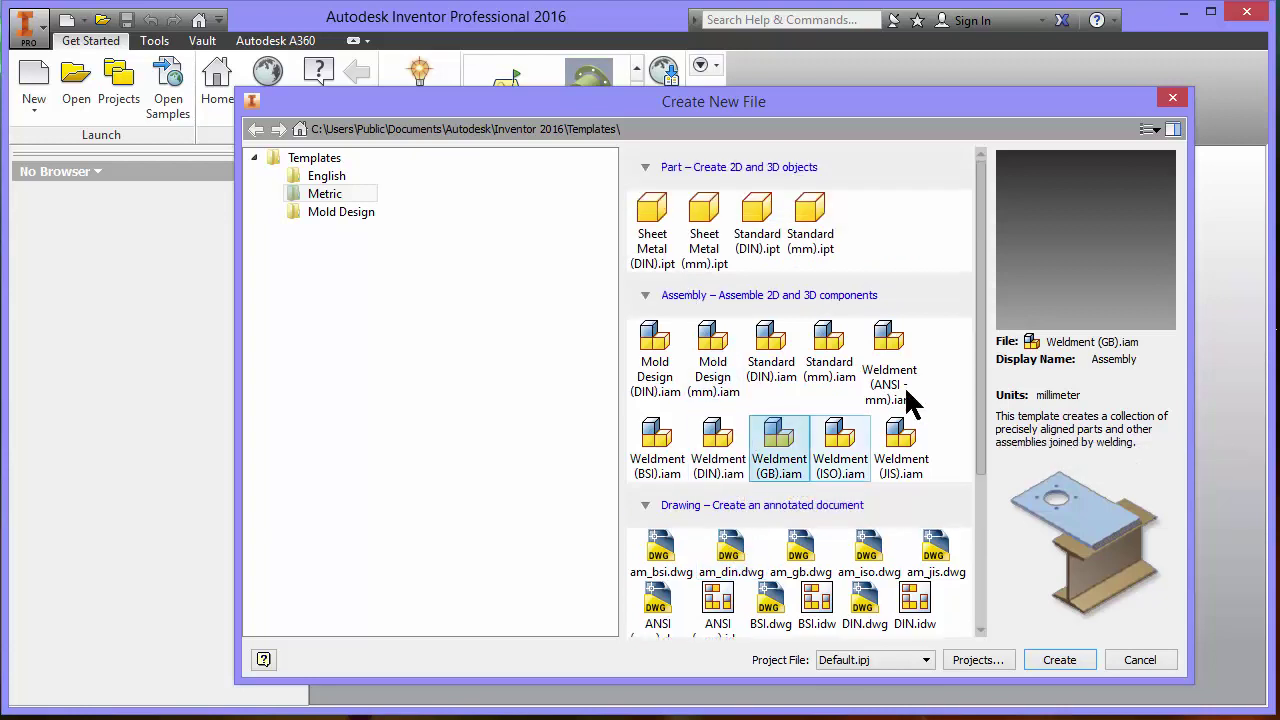
Examine the description and preview of the ANSI (mm).idw drawing template.
left_click(979, 322)
left_click_drag(978, 321, 976, 411)
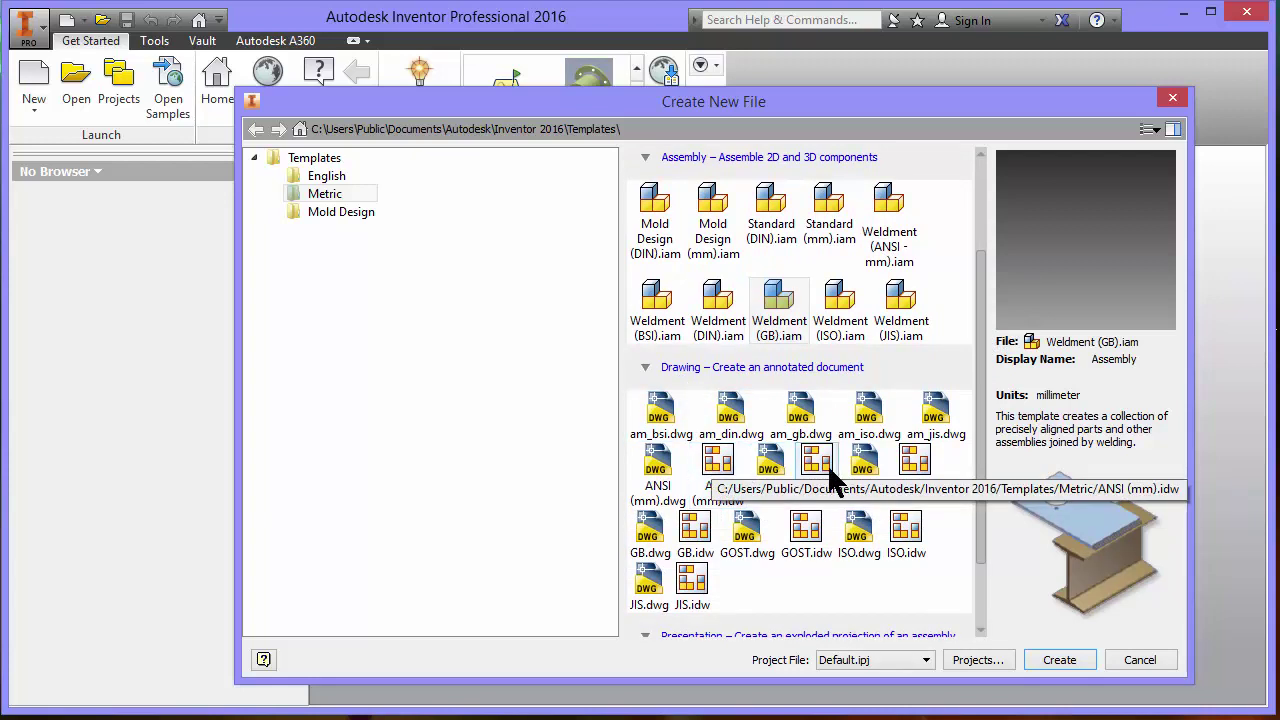
left_click(716, 468)
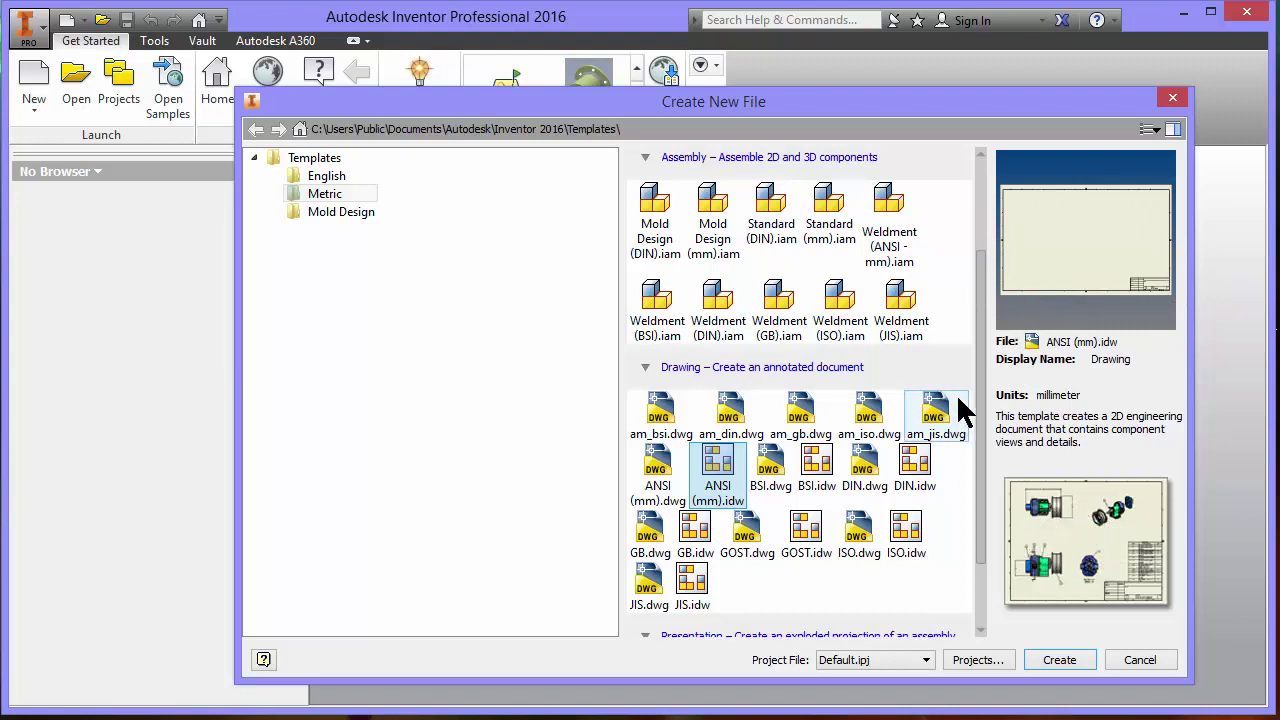
Compare the Standard (mm).iam assembly template with the Standard (mm).ipn presentation template.
left_click_drag(980, 331, 980, 416)
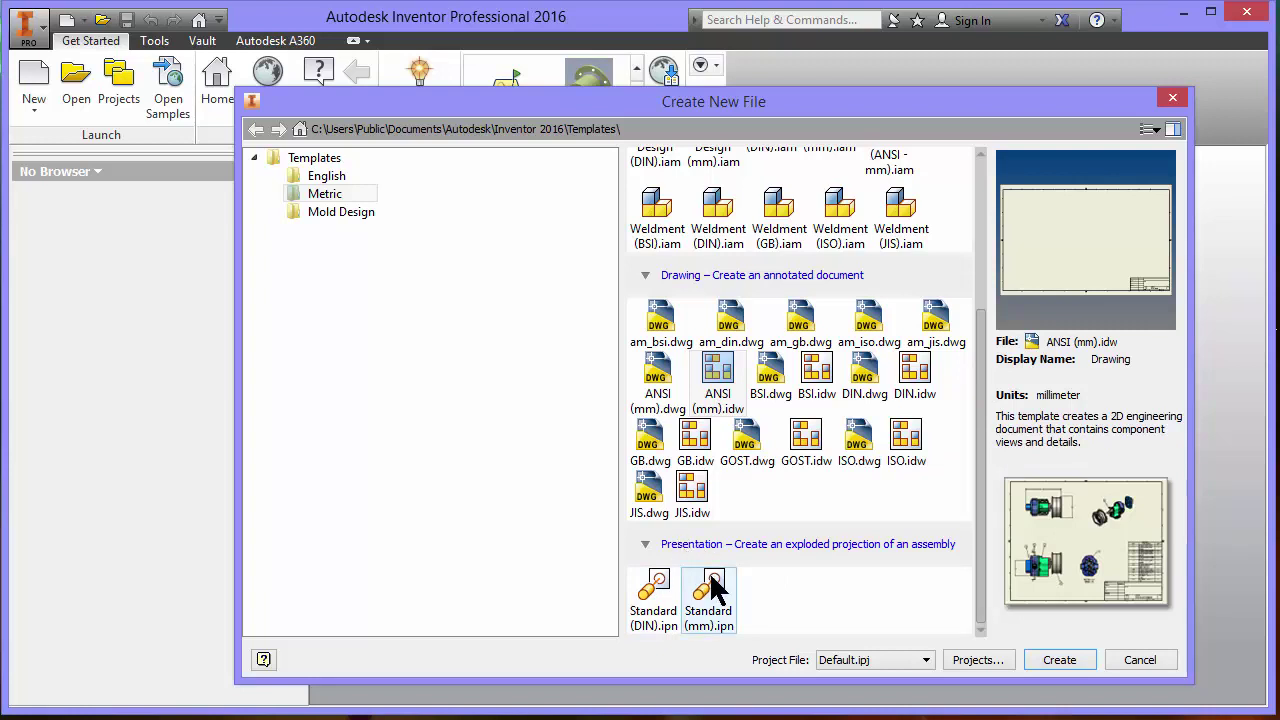
left_click_drag(980, 448, 967, 345)
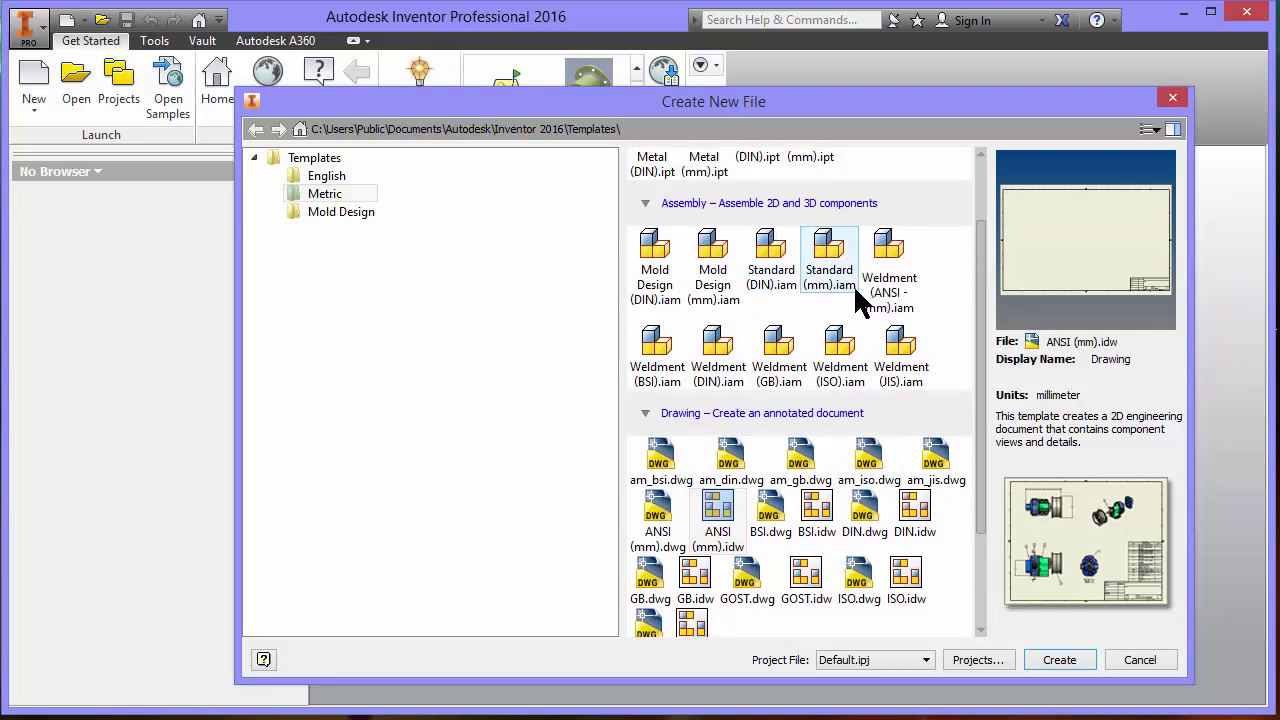
left_click_drag(978, 315, 981, 342)
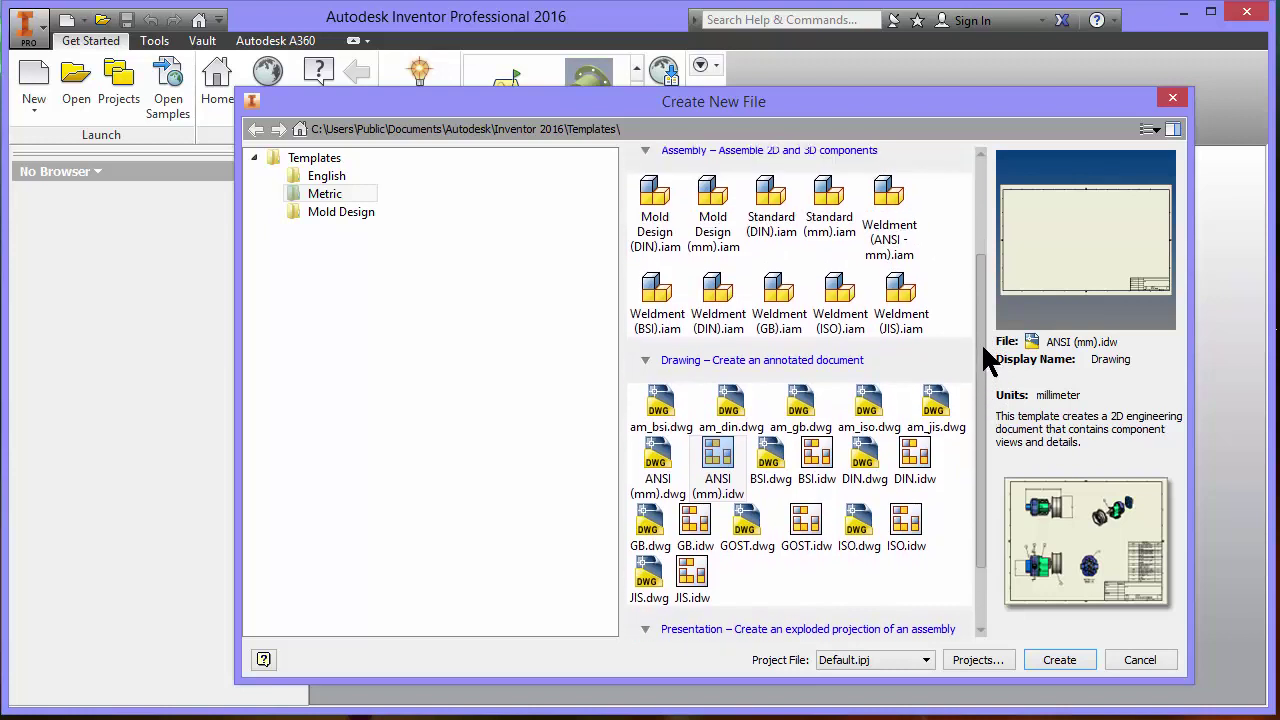
left_click(828, 248)
left_click_drag(981, 290, 1000, 398)
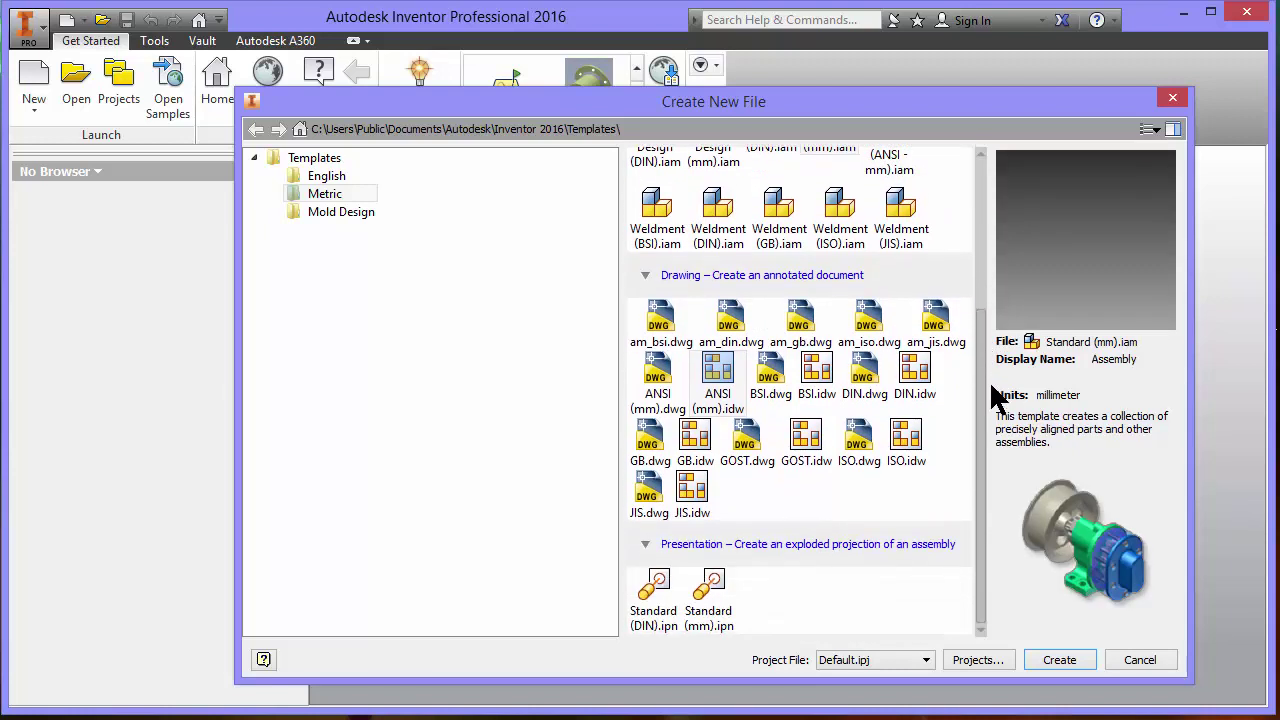
left_click(718, 592)
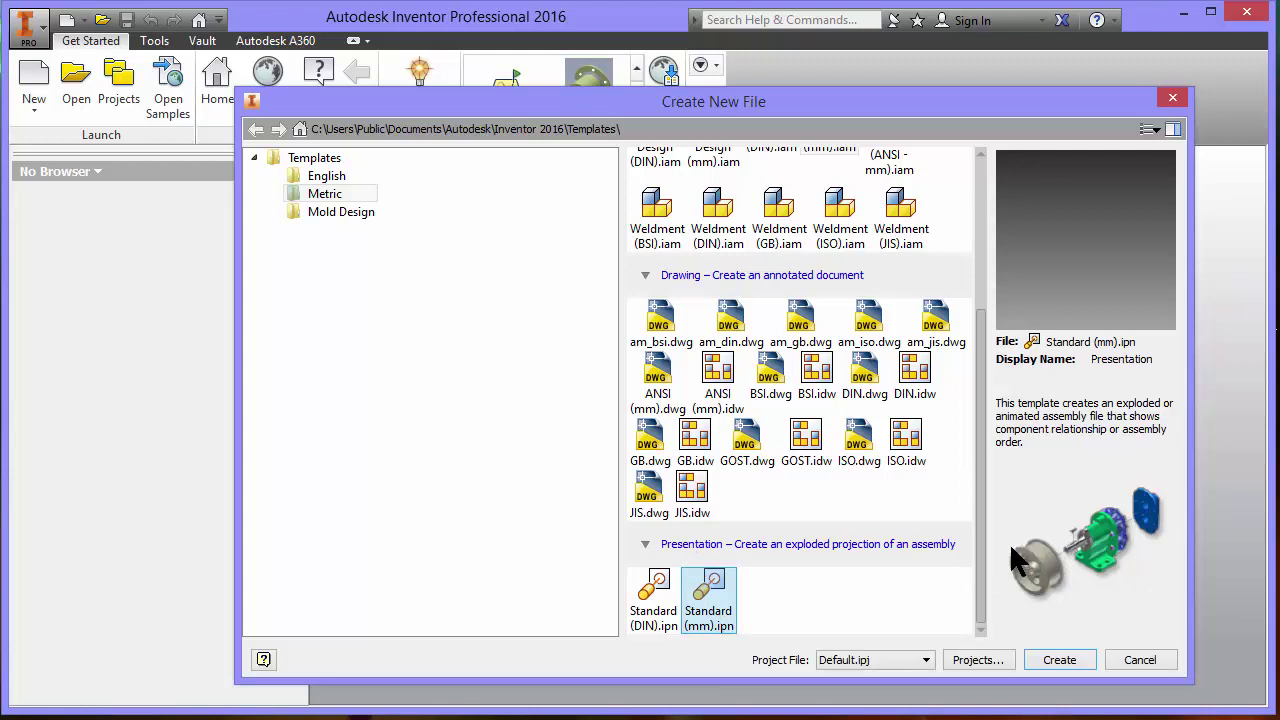
left_click_drag(981, 532, 966, 390)
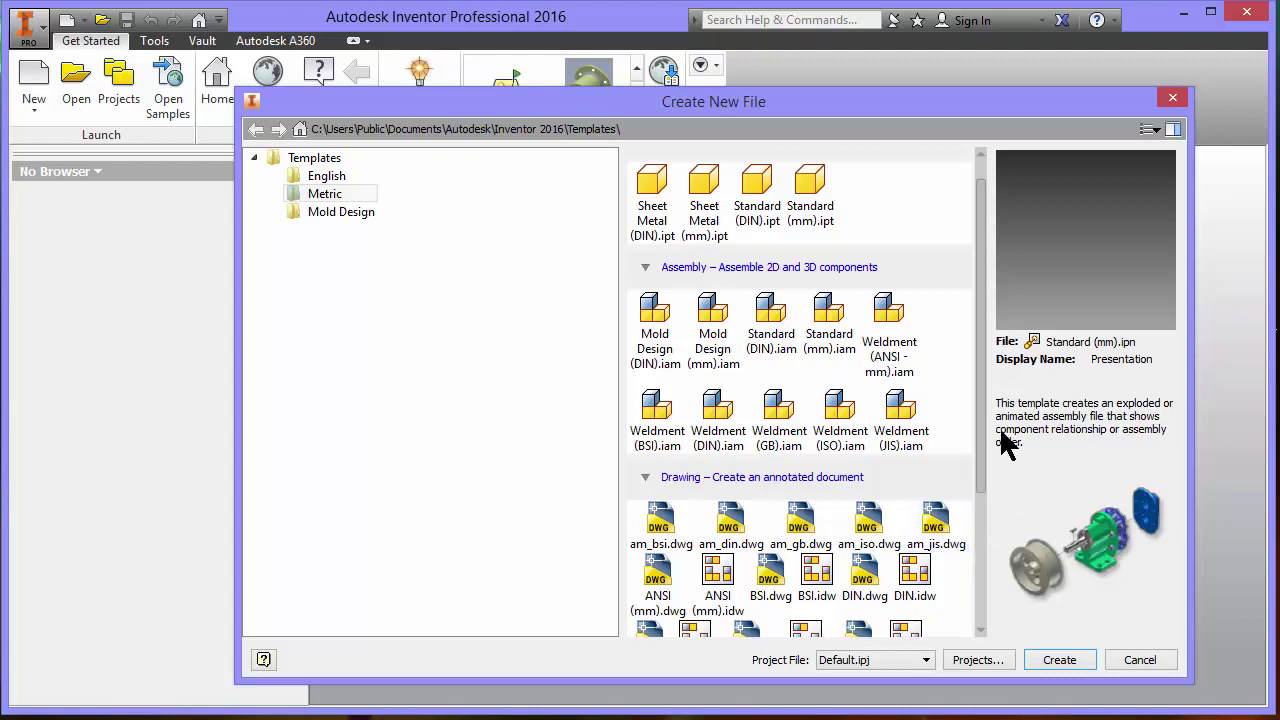
scroll(979, 411, "up", 1)
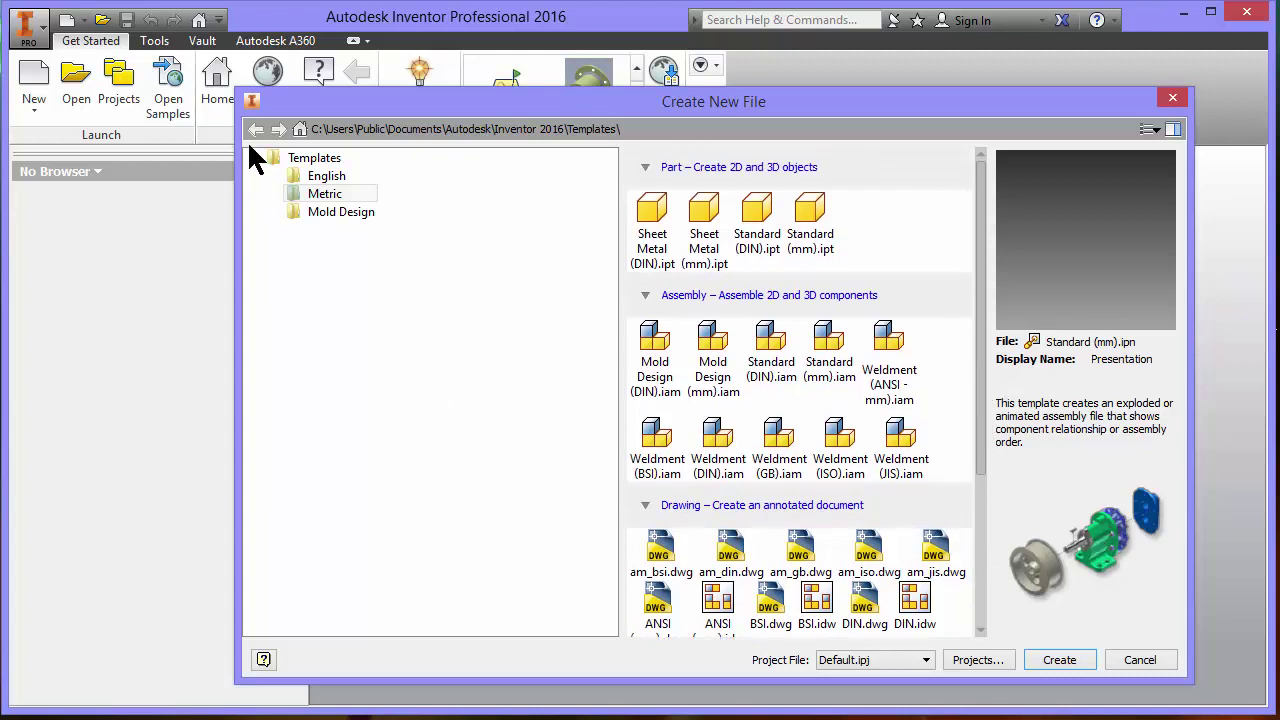
Compare the templates in the English folder with those in the Metric folder, ending on Metric.
left_click(322, 176)
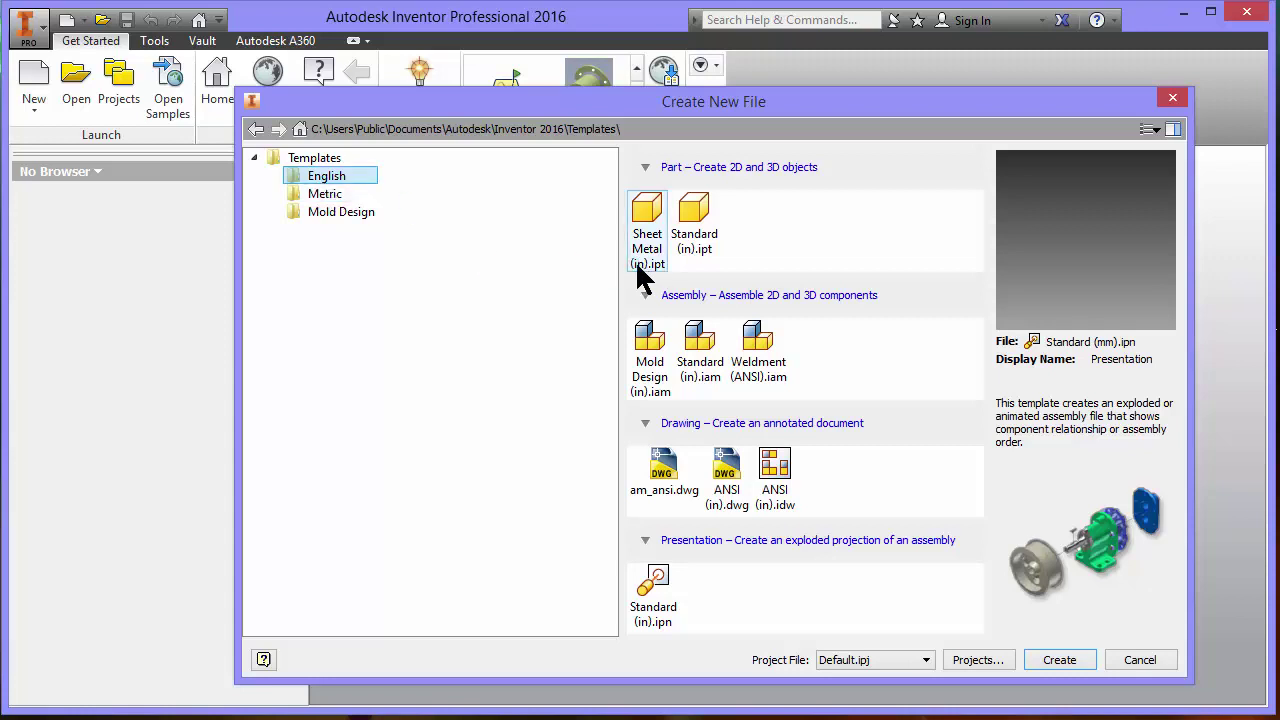
left_click(324, 192)
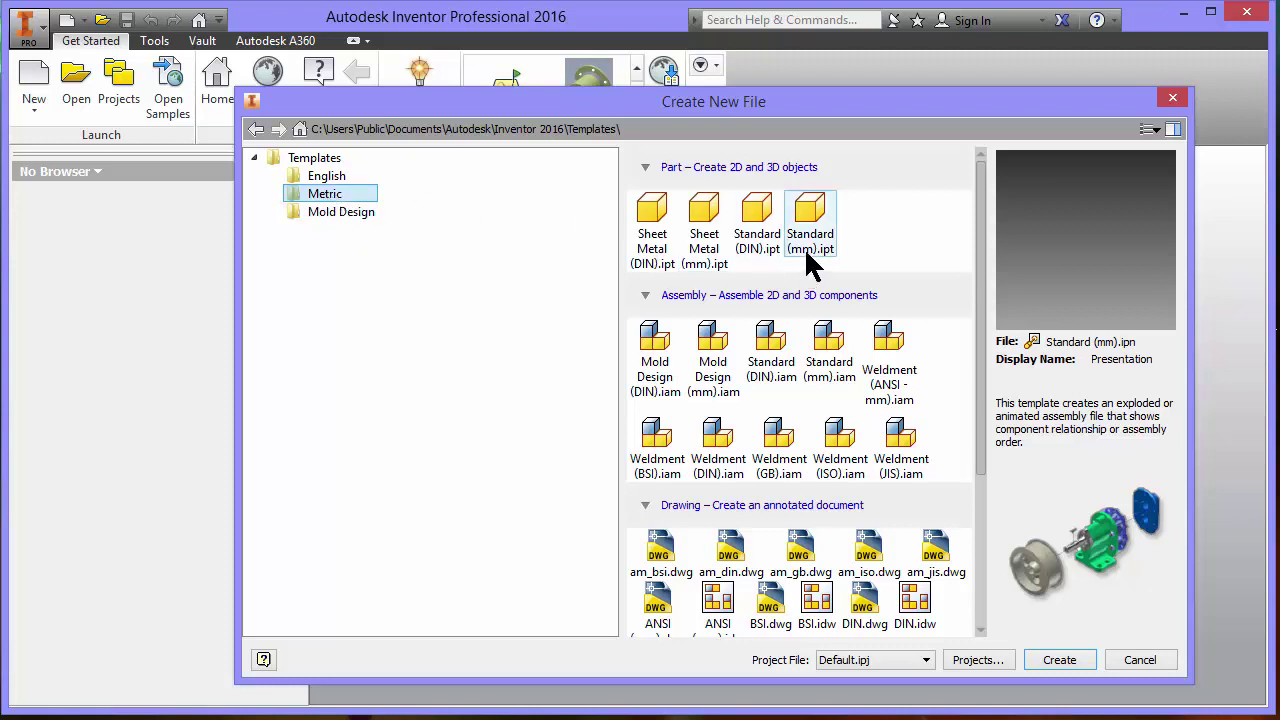
left_click(330, 177)
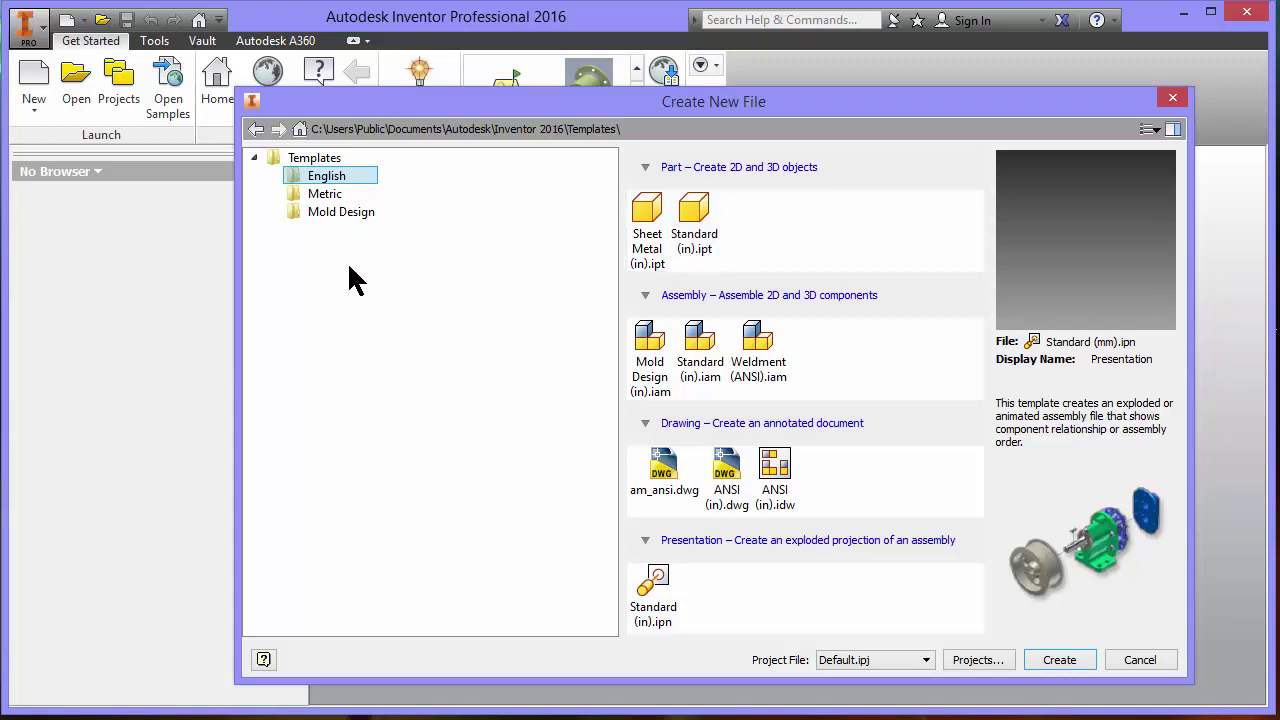
left_click(338, 200)
left_click(333, 179)
left_click(340, 198)
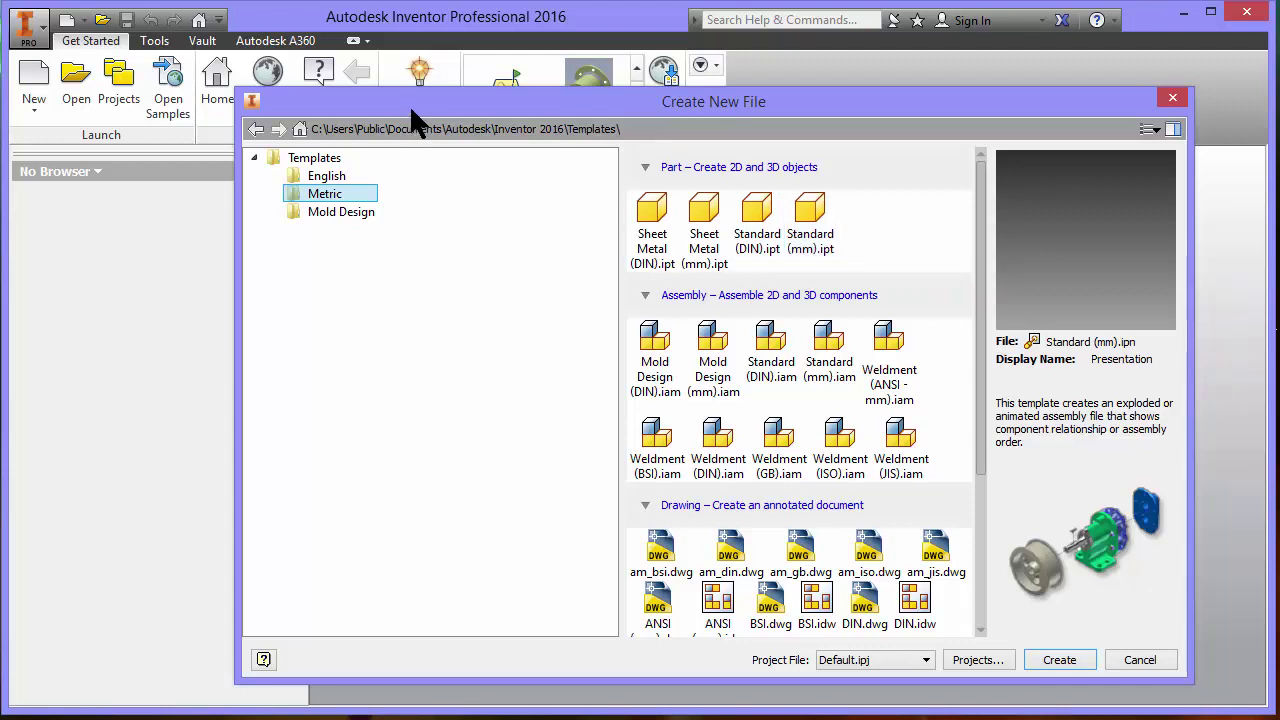
Create a new part file from the metric Standard (mm).ipt template.
left_click_drag(409, 104, 417, 106)
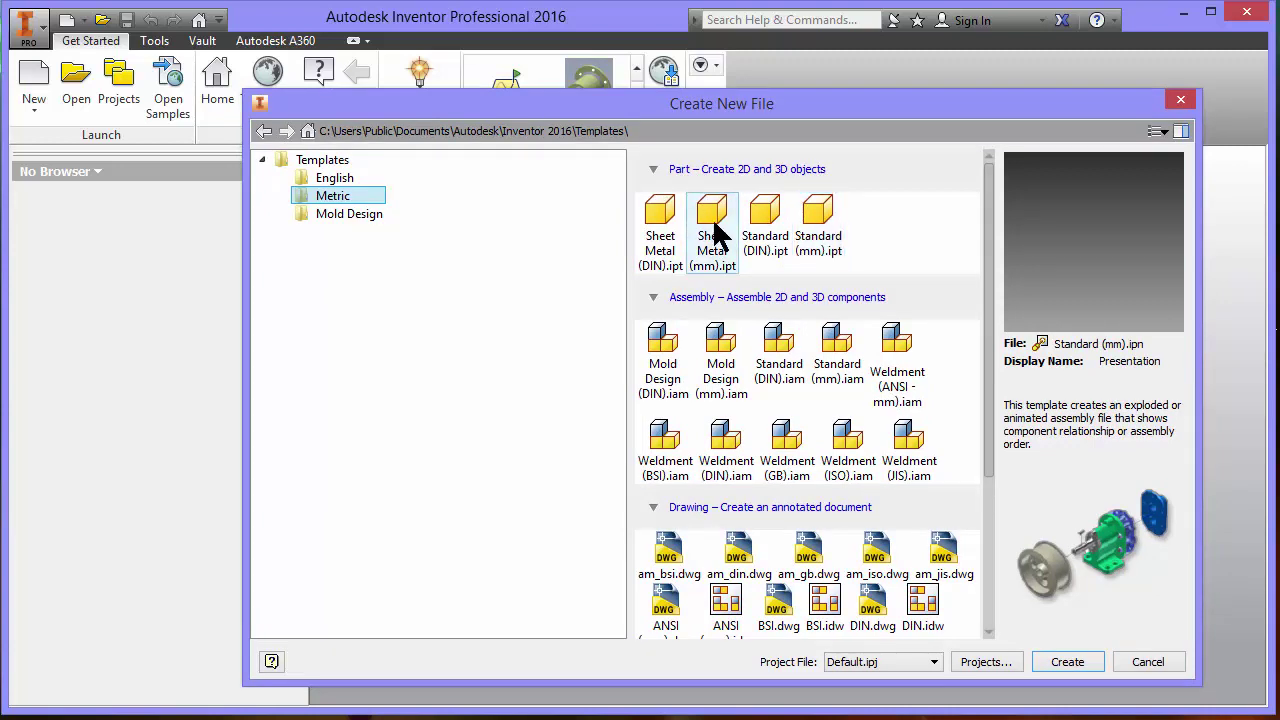
left_click(830, 238)
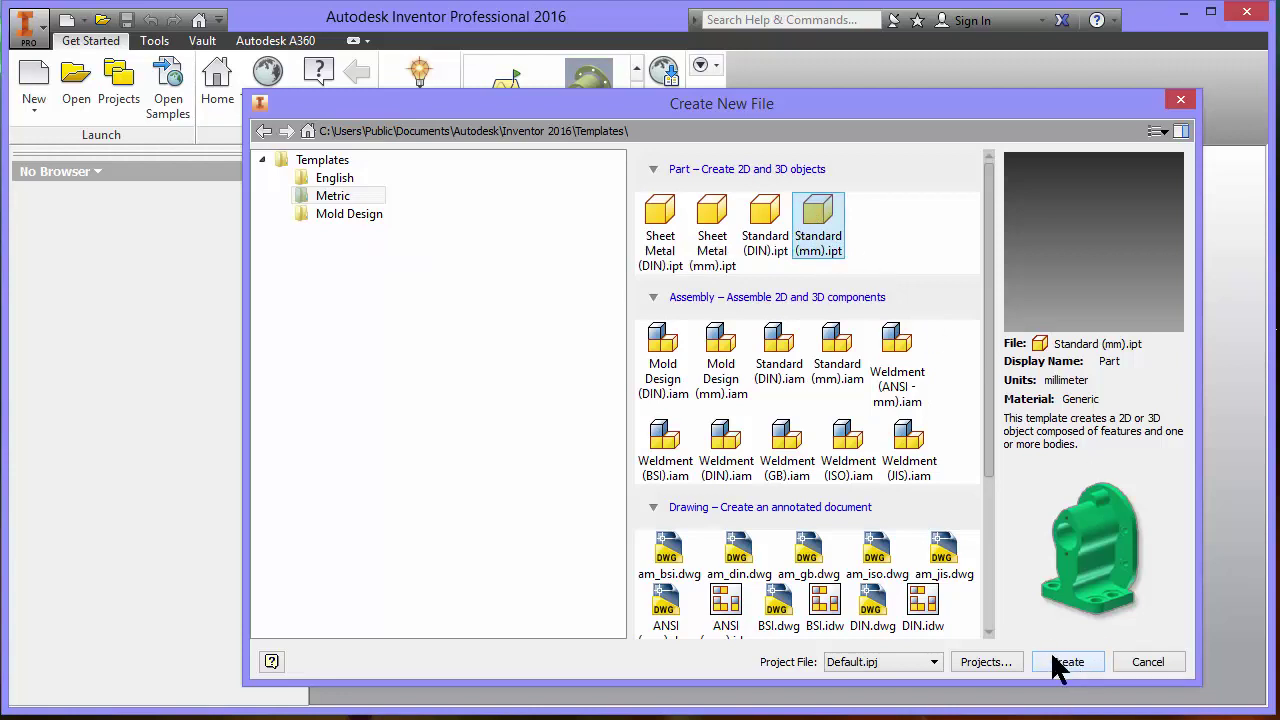
double_click(818, 224)
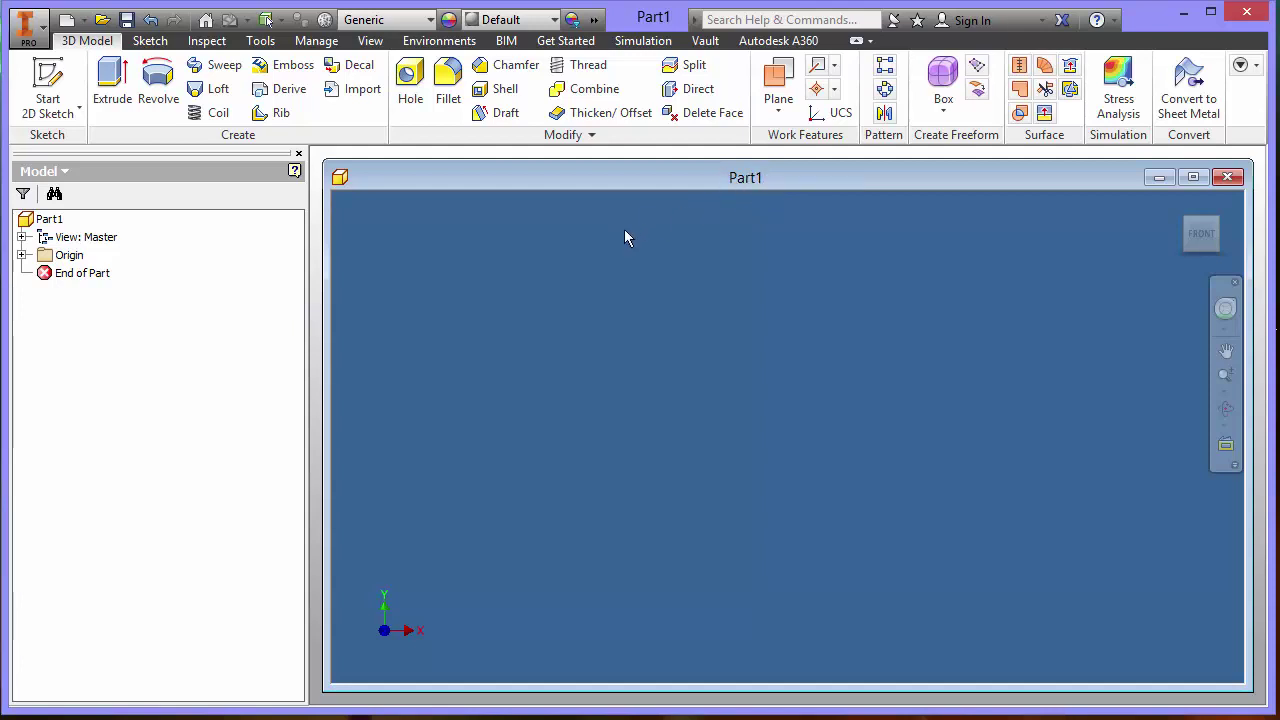
Shift the Part1 window slightly and turn the view from the front to an isometric corner orientation.
left_click_drag(646, 175, 646, 170)
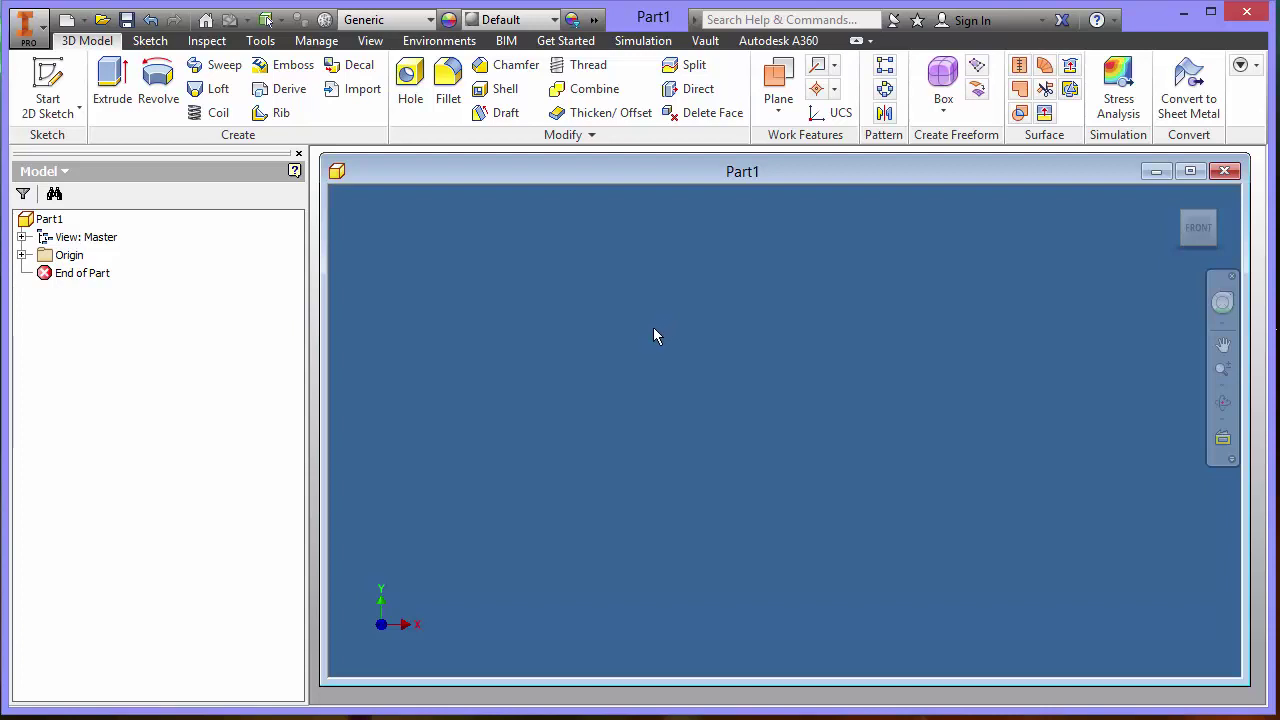
left_click(1184, 205)
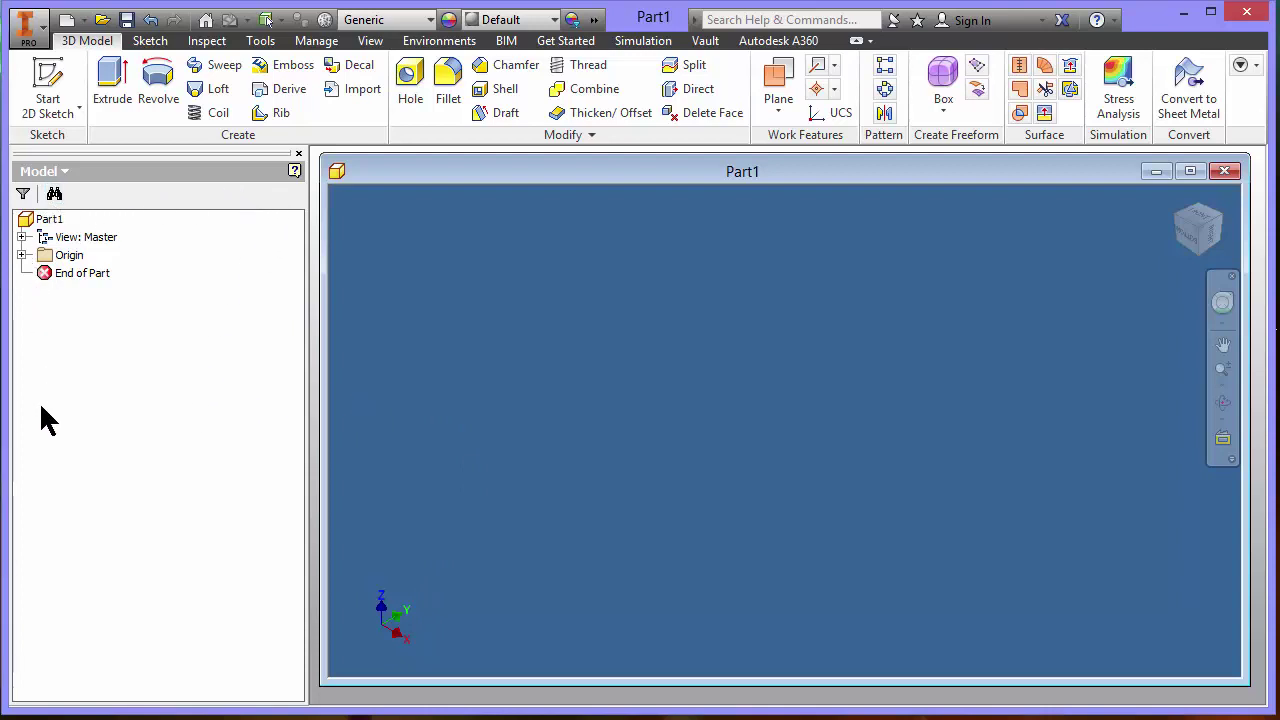
Expand the part's Origin folder, turn on the XY Plane's visibility, and collapse the folder again.
left_click(70, 273)
left_click(21, 255)
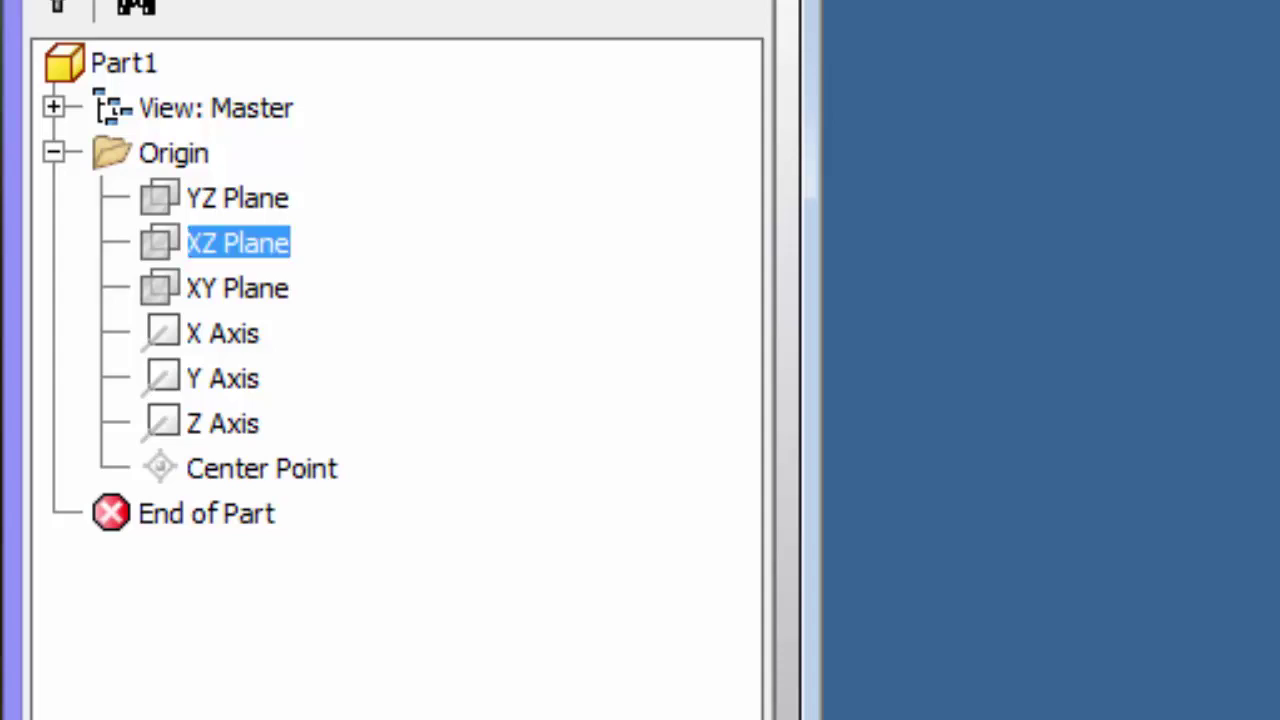
right_click(236, 281)
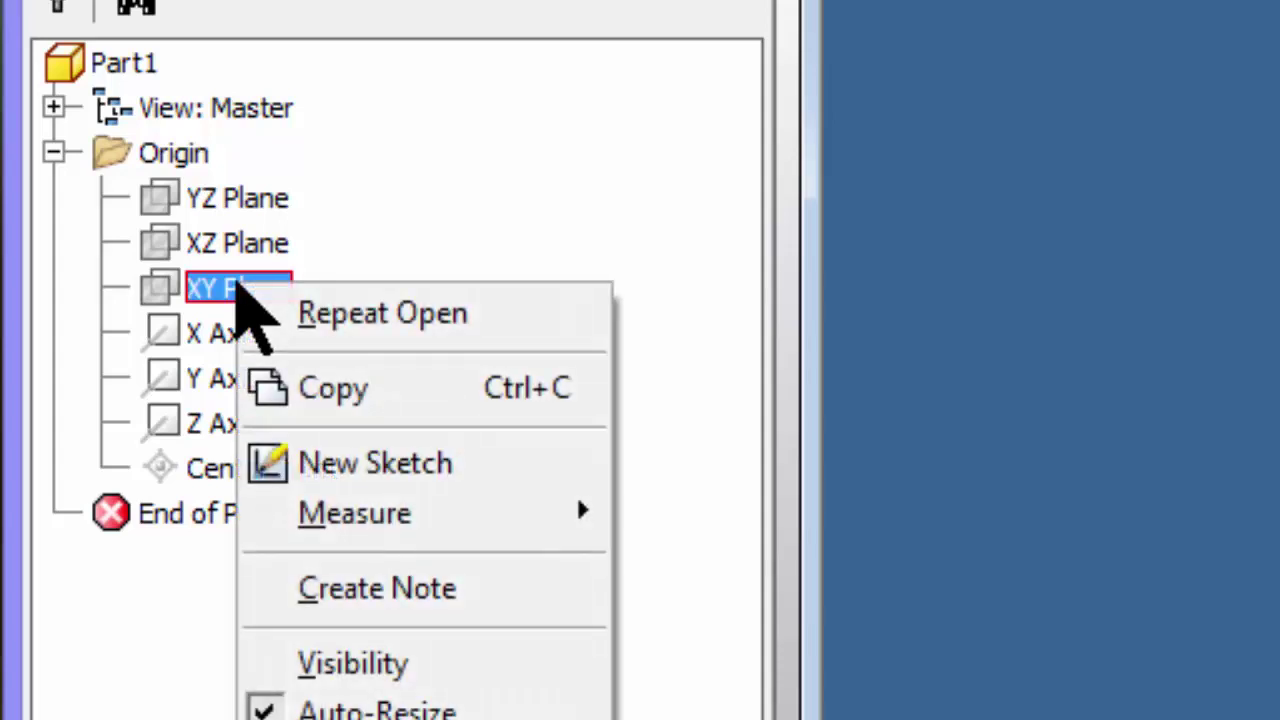
left_click(306, 248)
right_click(200, 290)
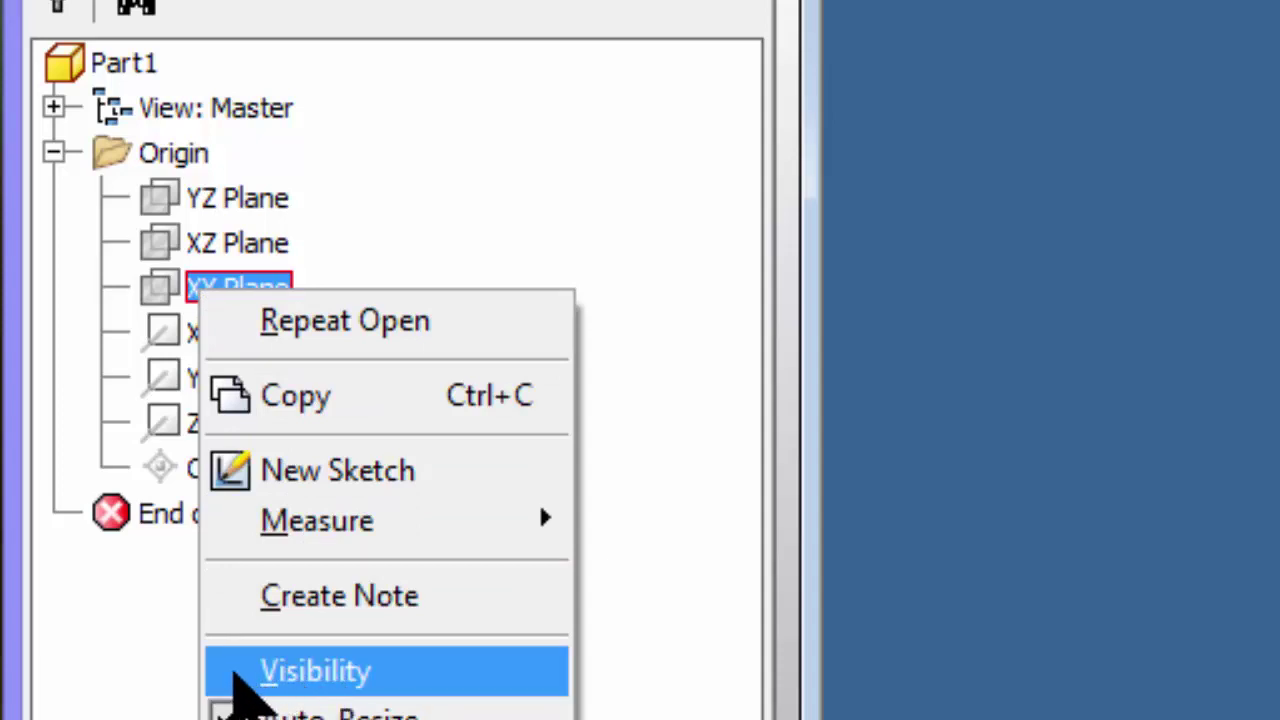
left_click(245, 680)
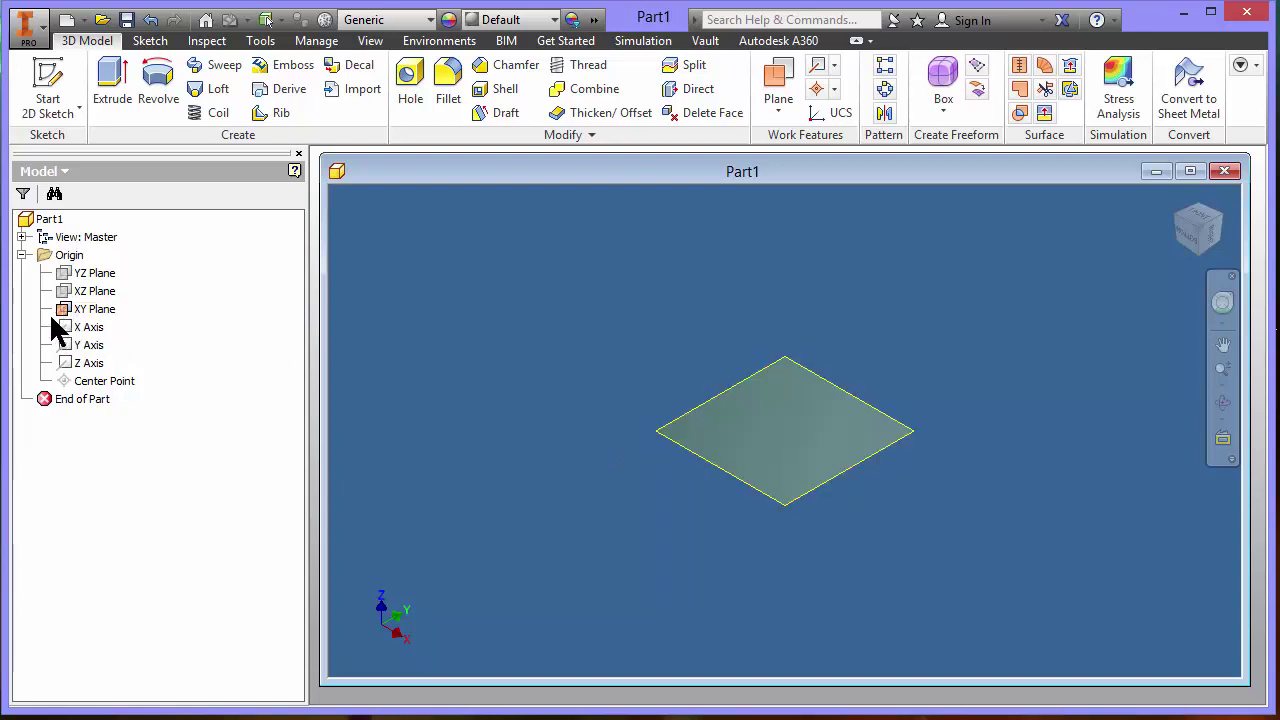
left_click(873, 401)
left_click(21, 255)
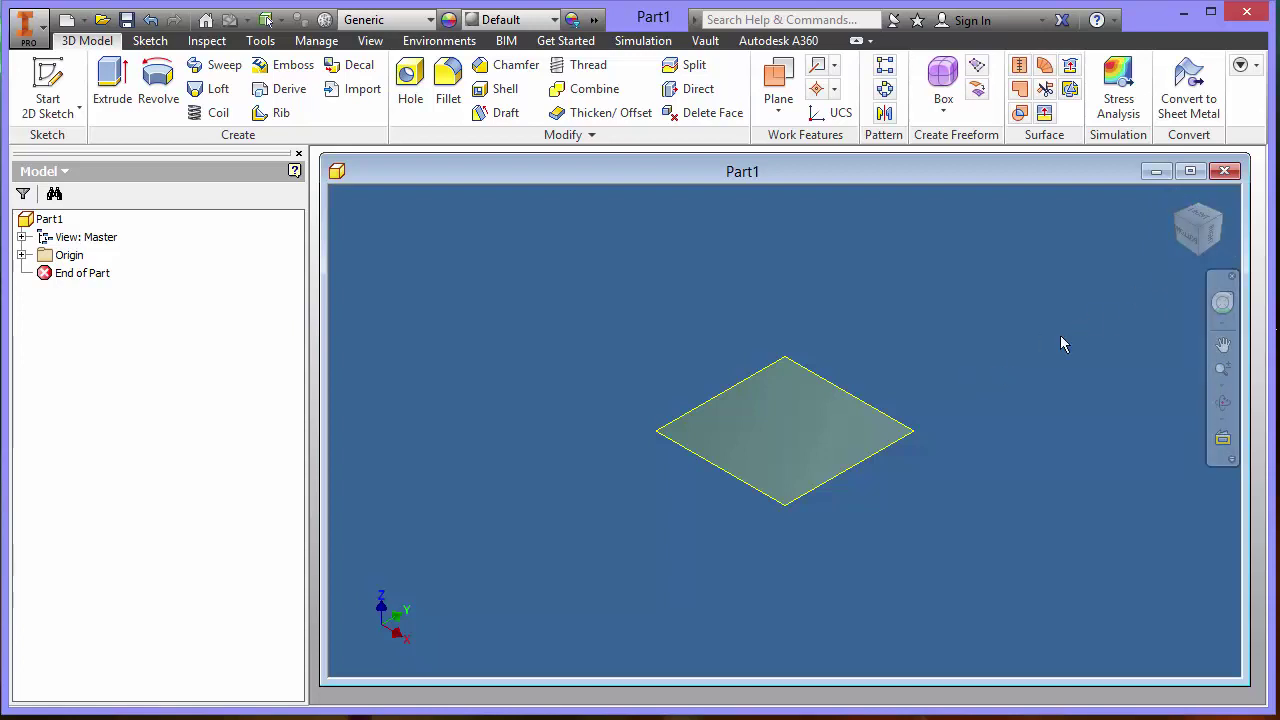
Inspect the XY plane with the ViewCube from the BOTTOM face, the isometric home view and toward the RIGHT face.
left_click(1205, 235)
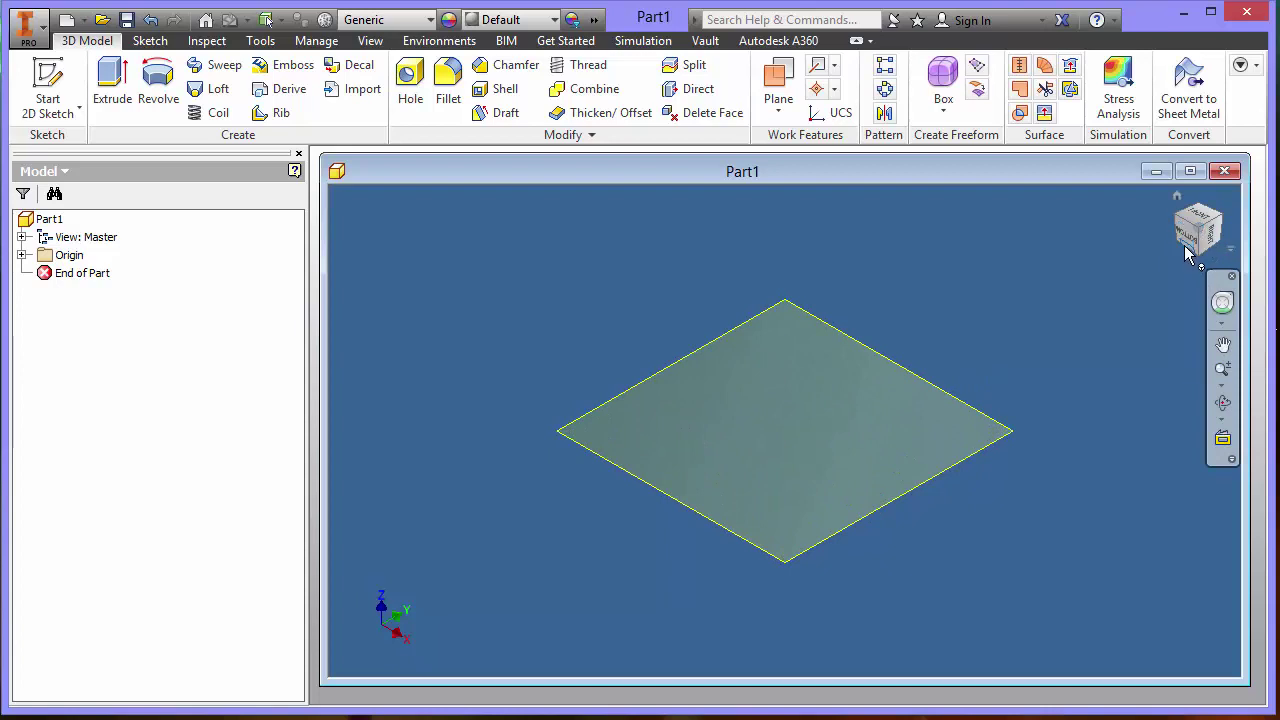
left_click(1187, 240)
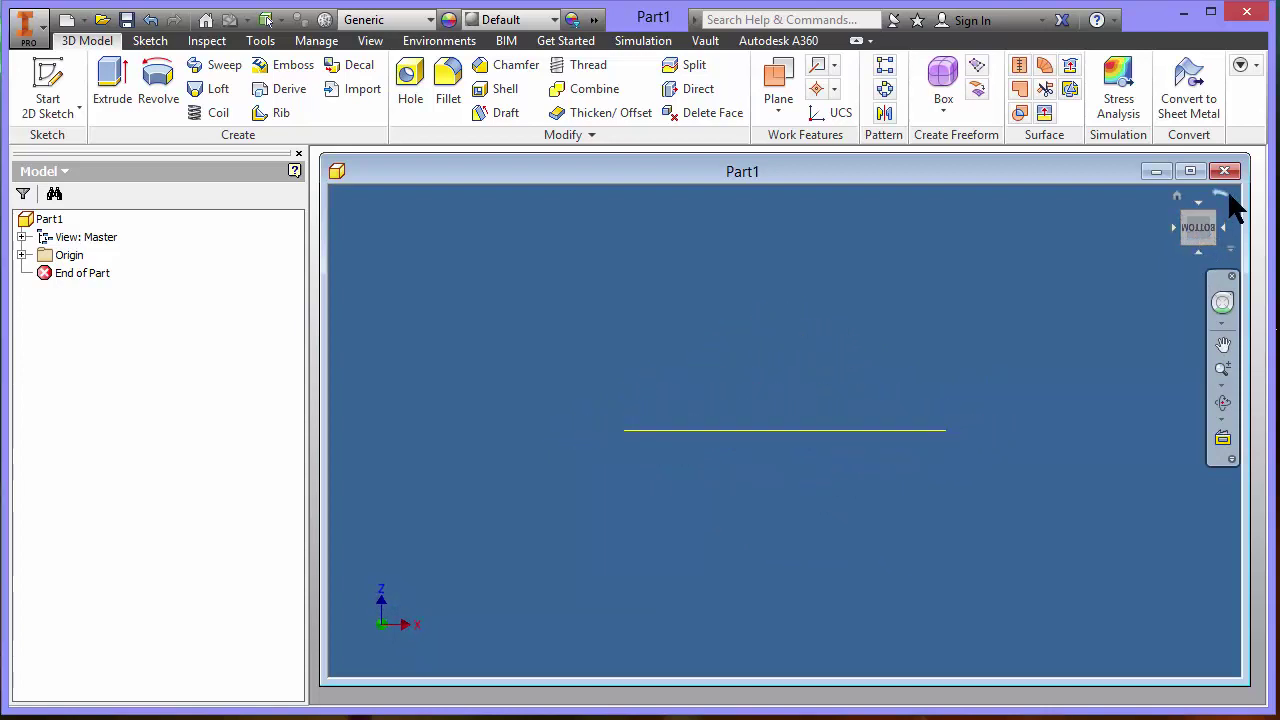
left_click(1228, 205)
left_click(1188, 206)
left_click(1178, 198)
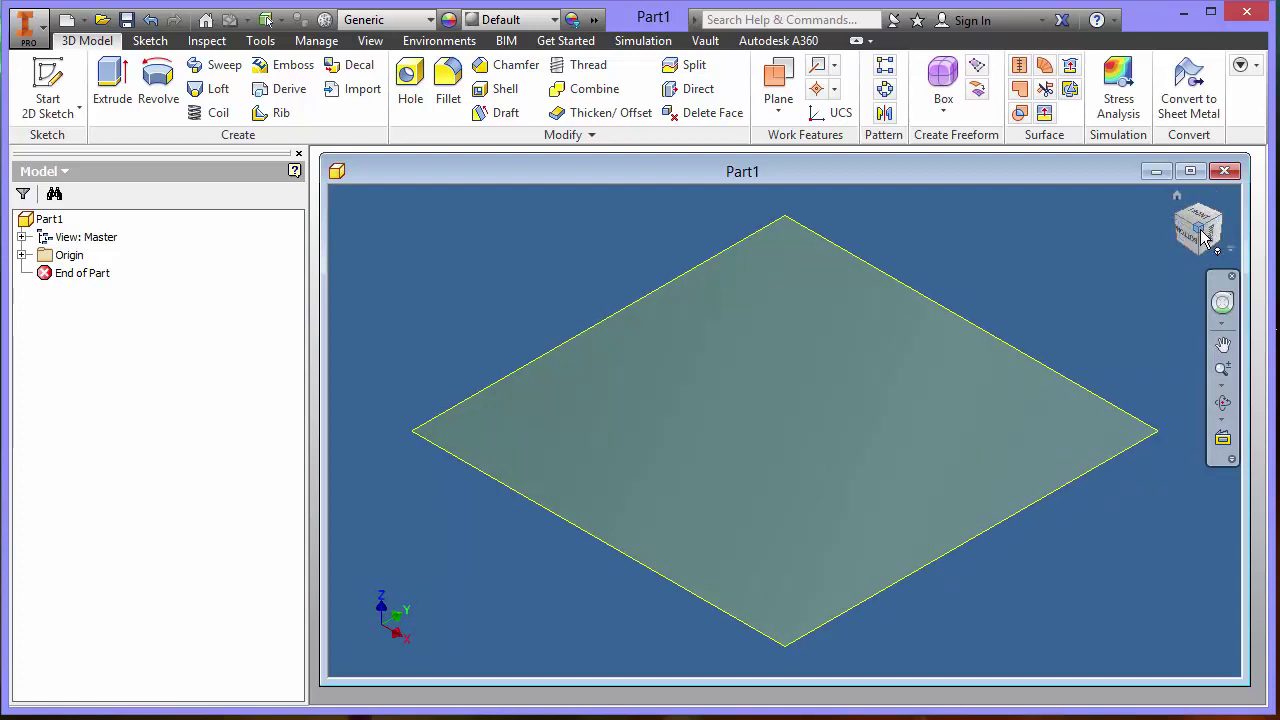
left_click(1202, 235)
left_click(1205, 237)
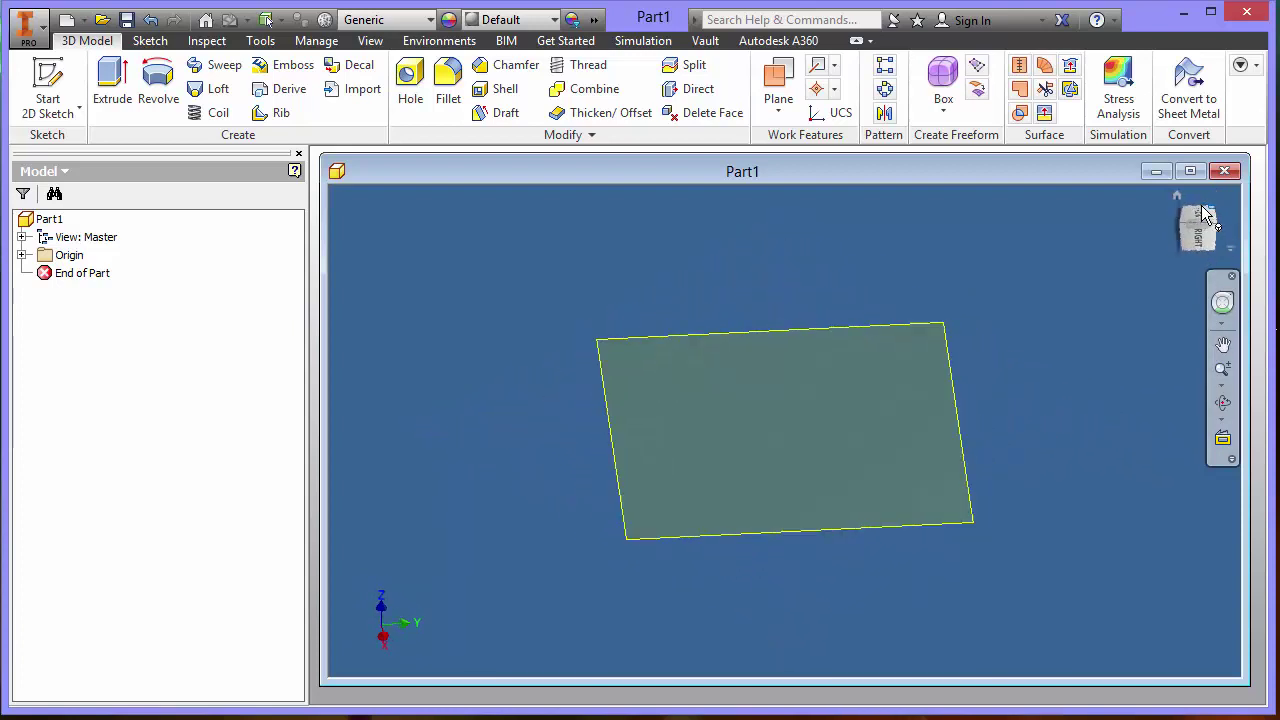